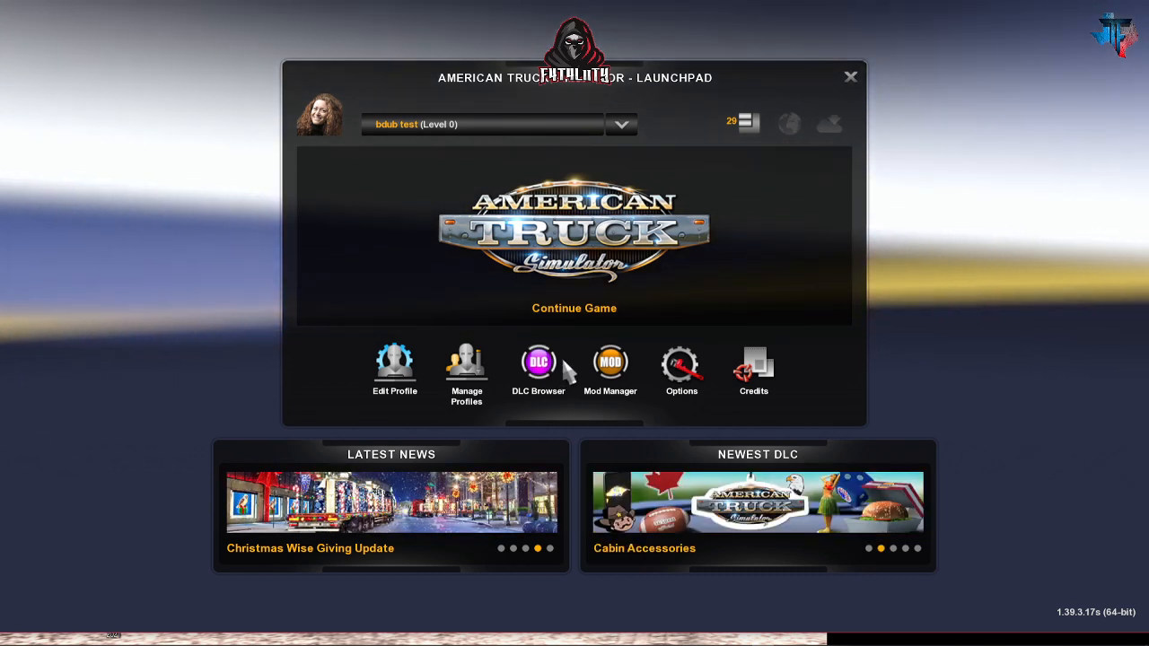
Step: Review the full list of active mods and their load order in the Mod Manager and exit without changes
click(604, 364)
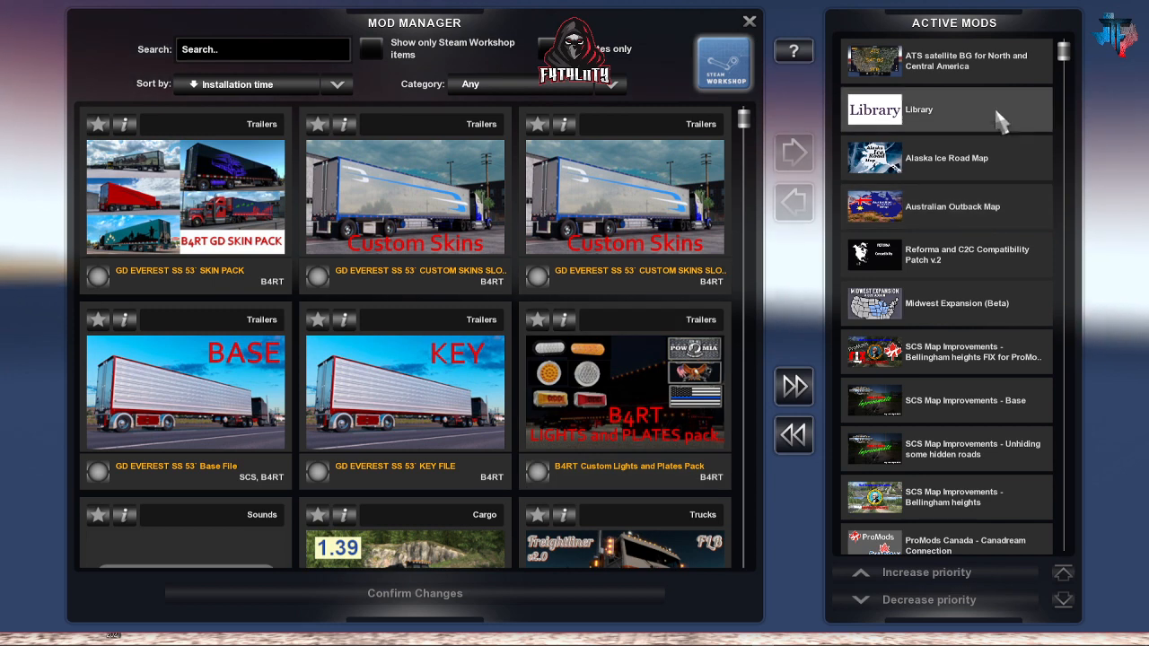
scroll(975, 359, down, 1)
scroll(976, 358, down, 8)
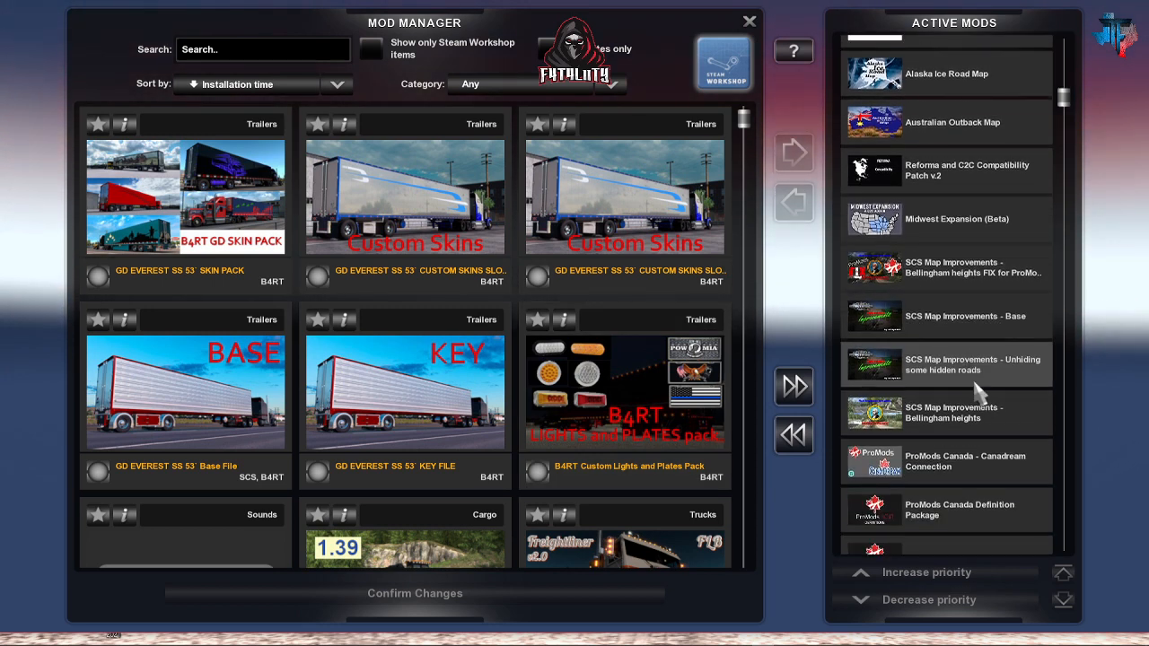
scroll(984, 455, down, 8)
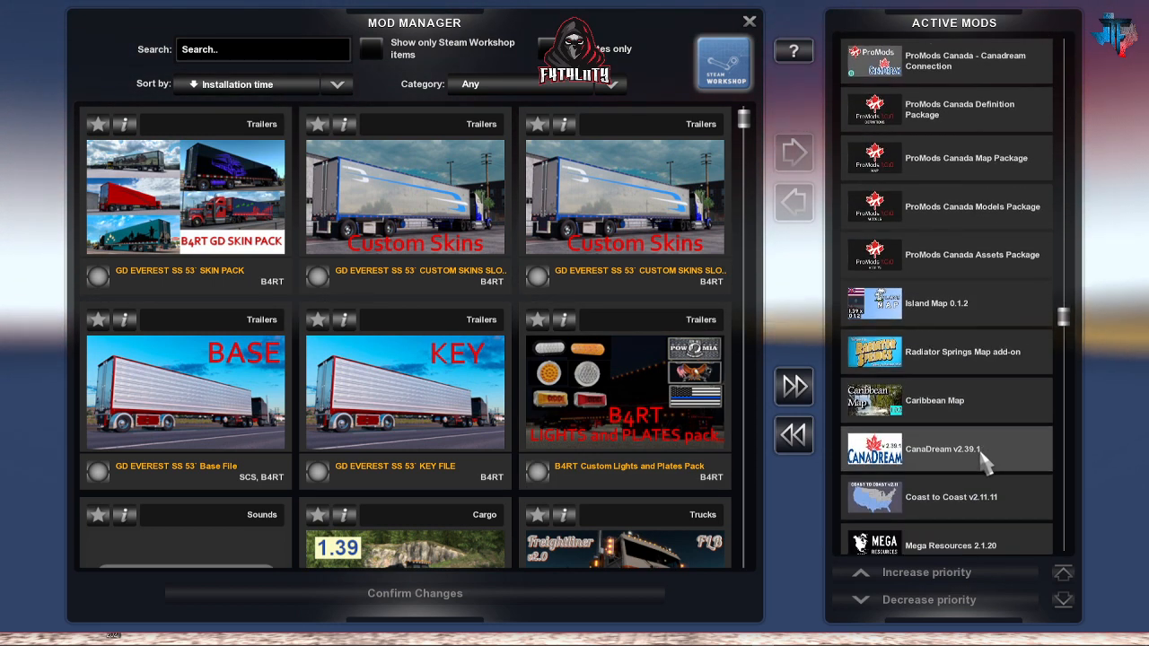
scroll(982, 480, down, 3)
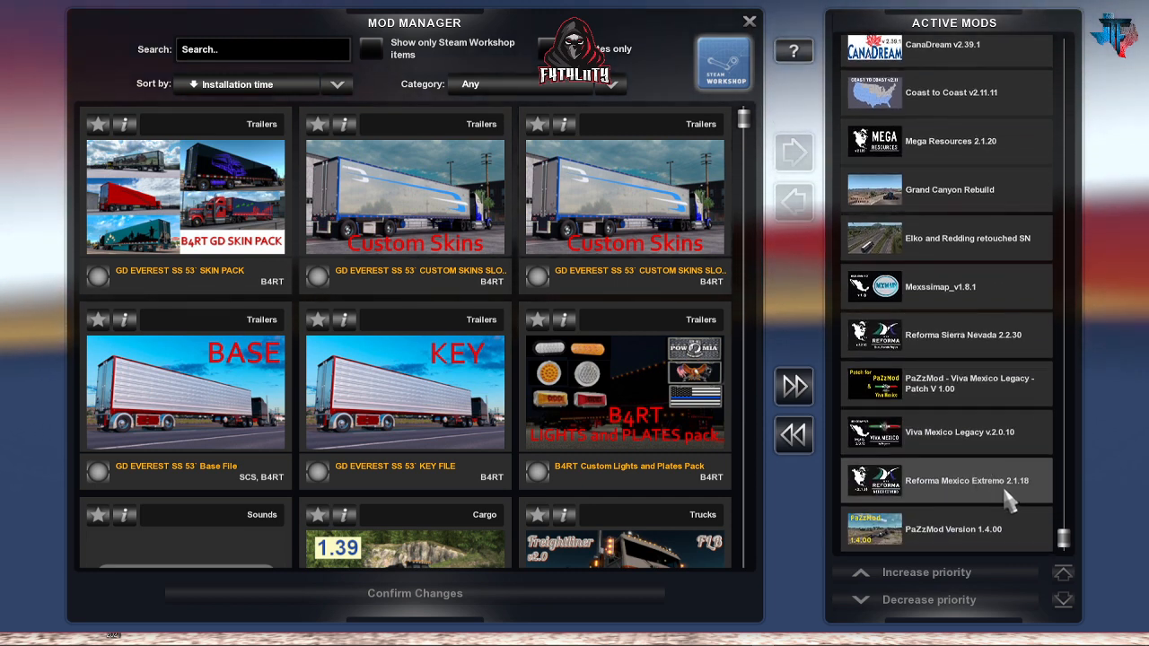
scroll(1005, 501, up, 2)
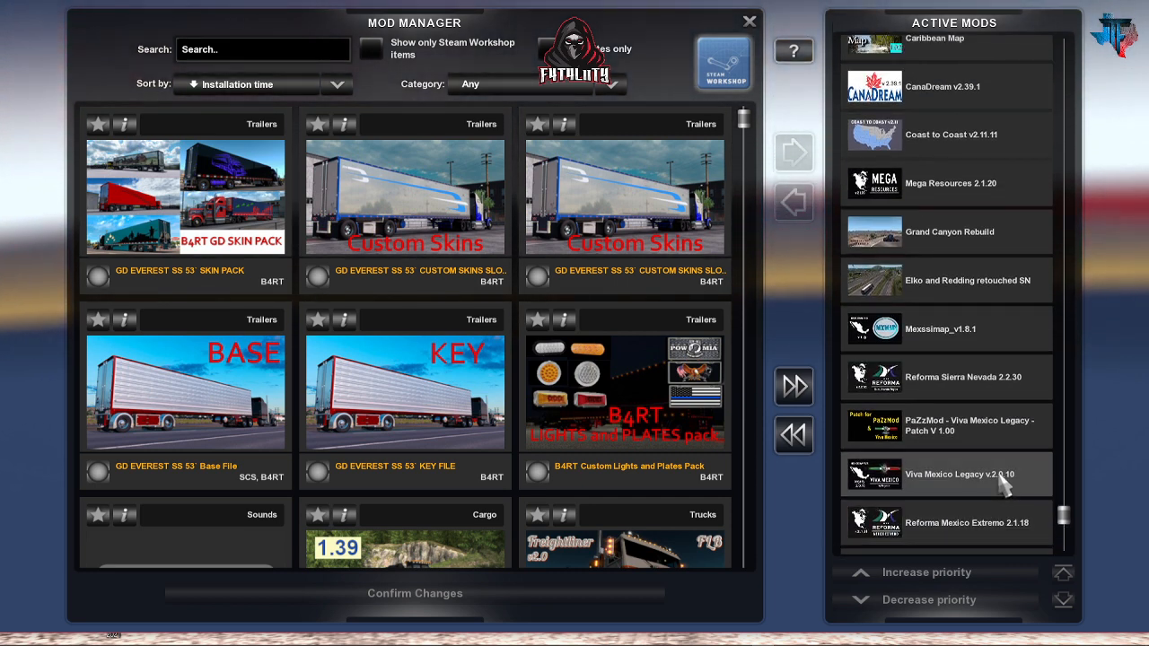
scroll(996, 475, up, 5)
scroll(987, 455, up, 4)
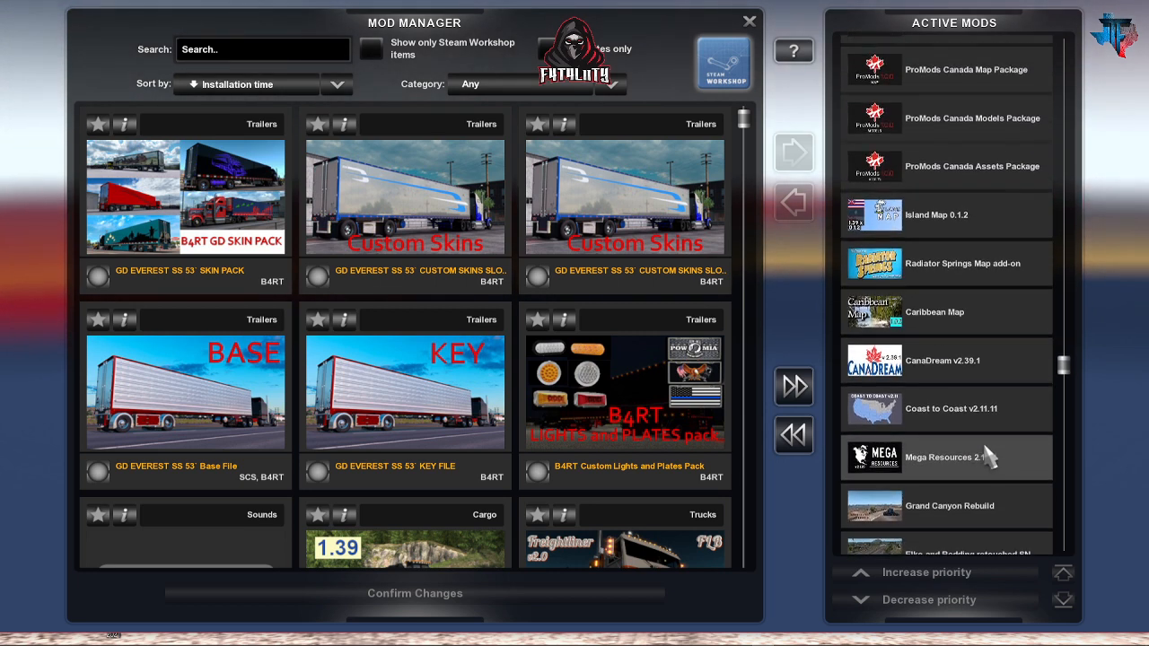
scroll(987, 456, up, 3)
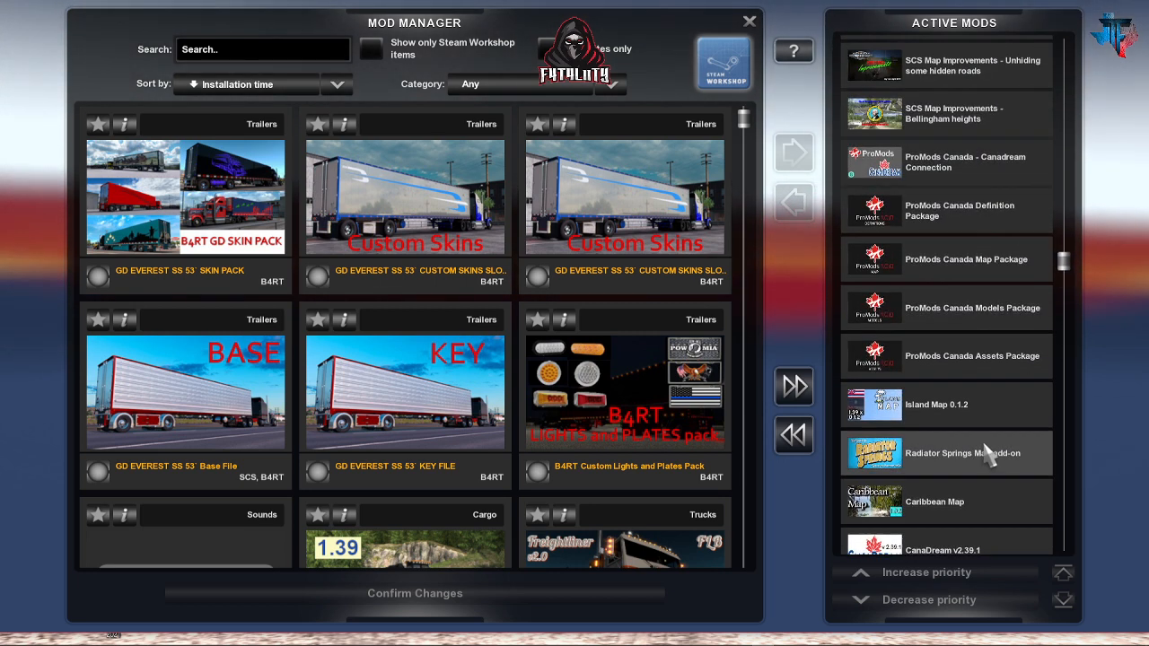
scroll(988, 439, up, 3)
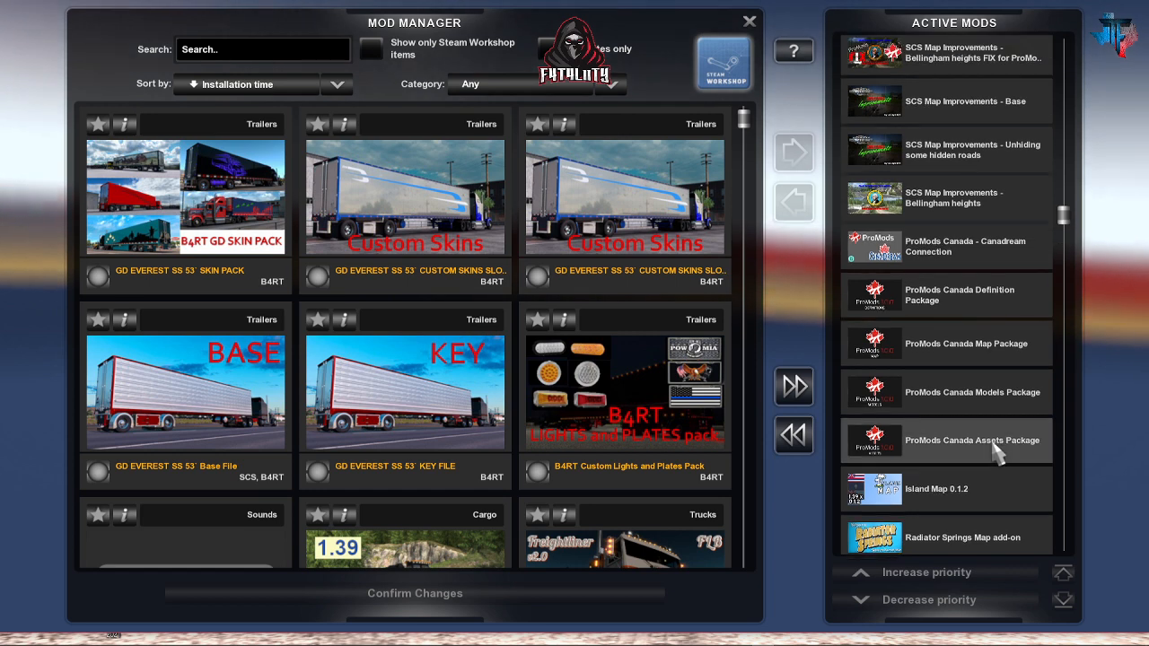
scroll(994, 438, up, 4)
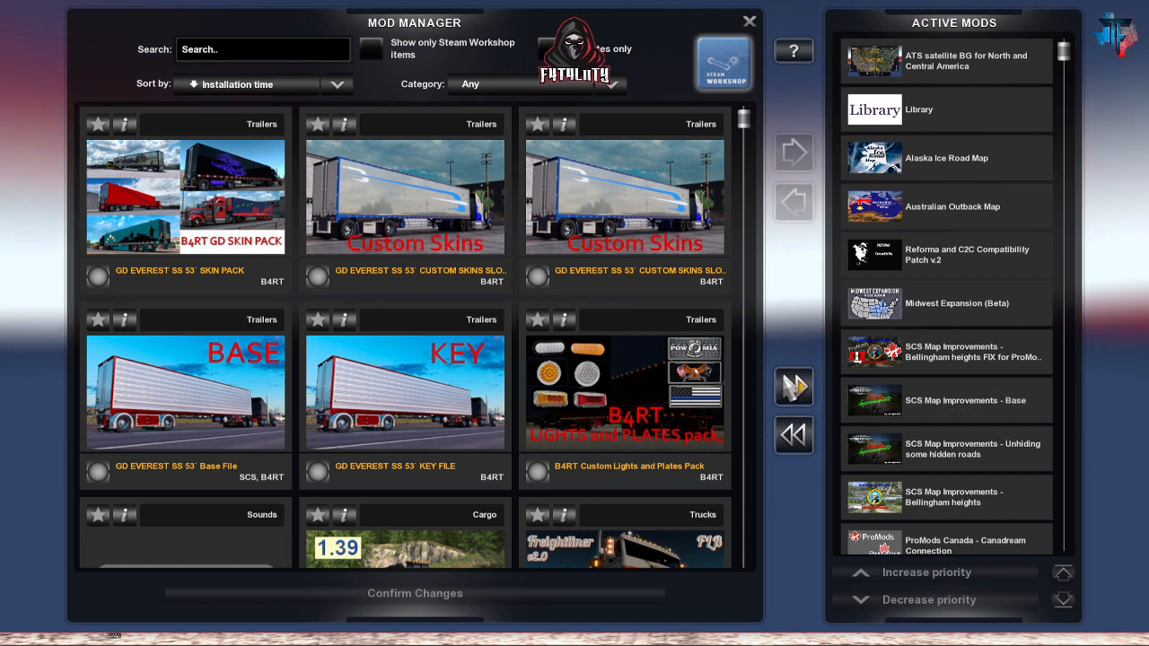
click(748, 18)
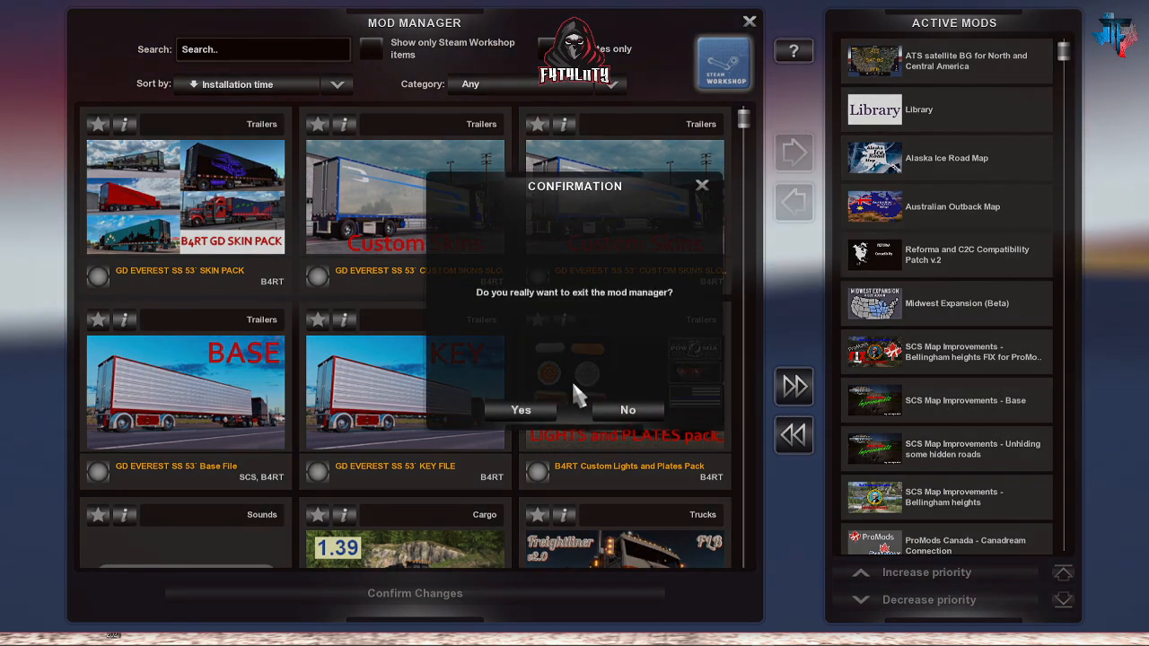
click(521, 410)
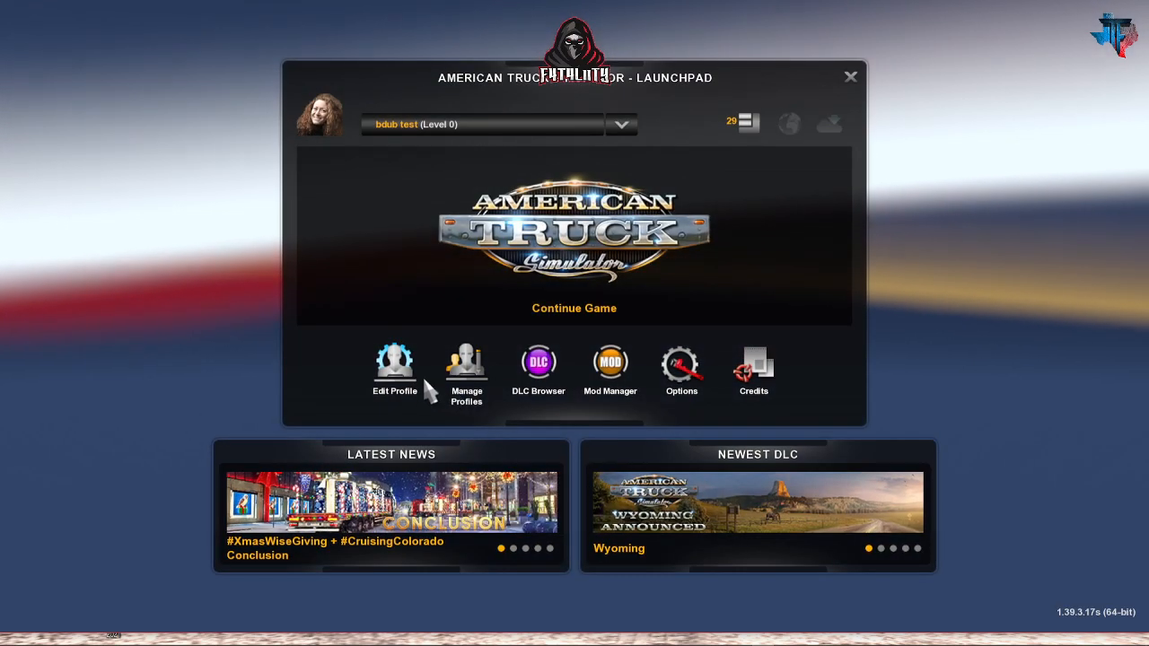
Step: Check the profile's Steam Cloud setting, apply the profile settings and continue the game
click(421, 364)
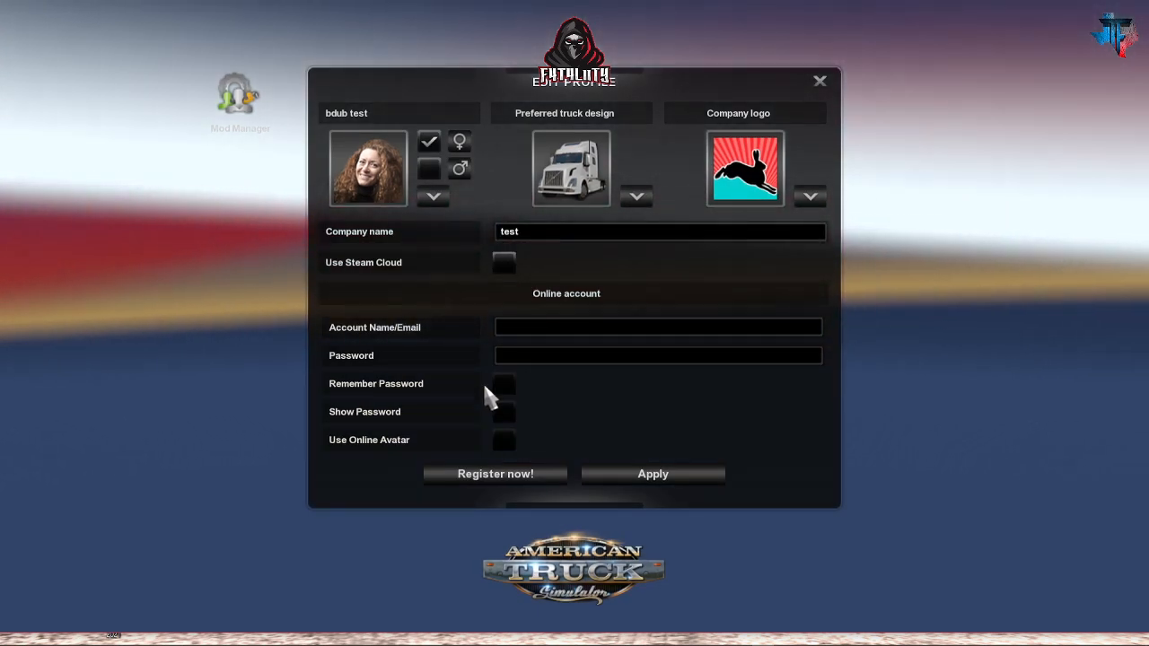
click(635, 476)
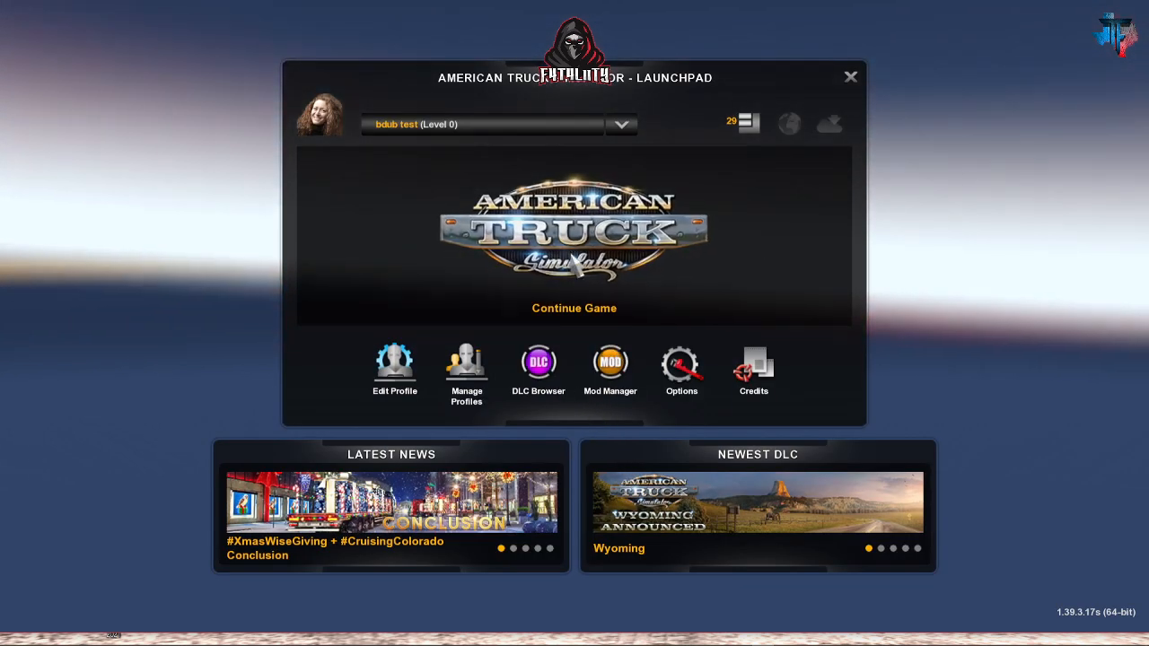
click(573, 259)
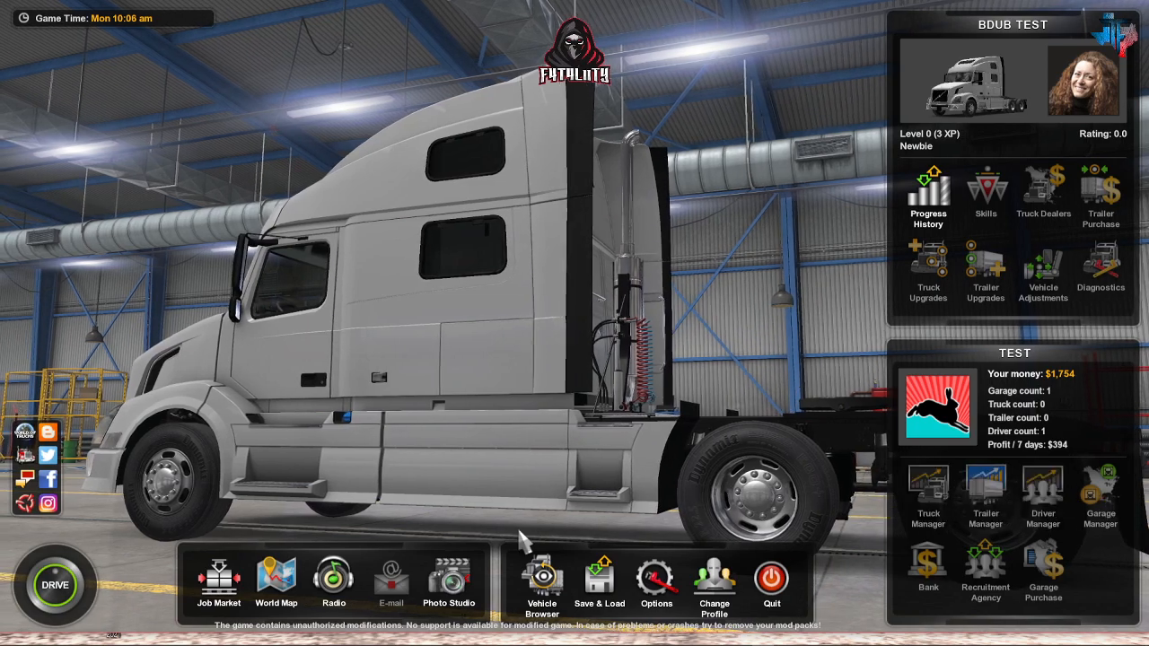
Step: Examine the world map around San Diego and across the whole country, including the added map regions
click(280, 577)
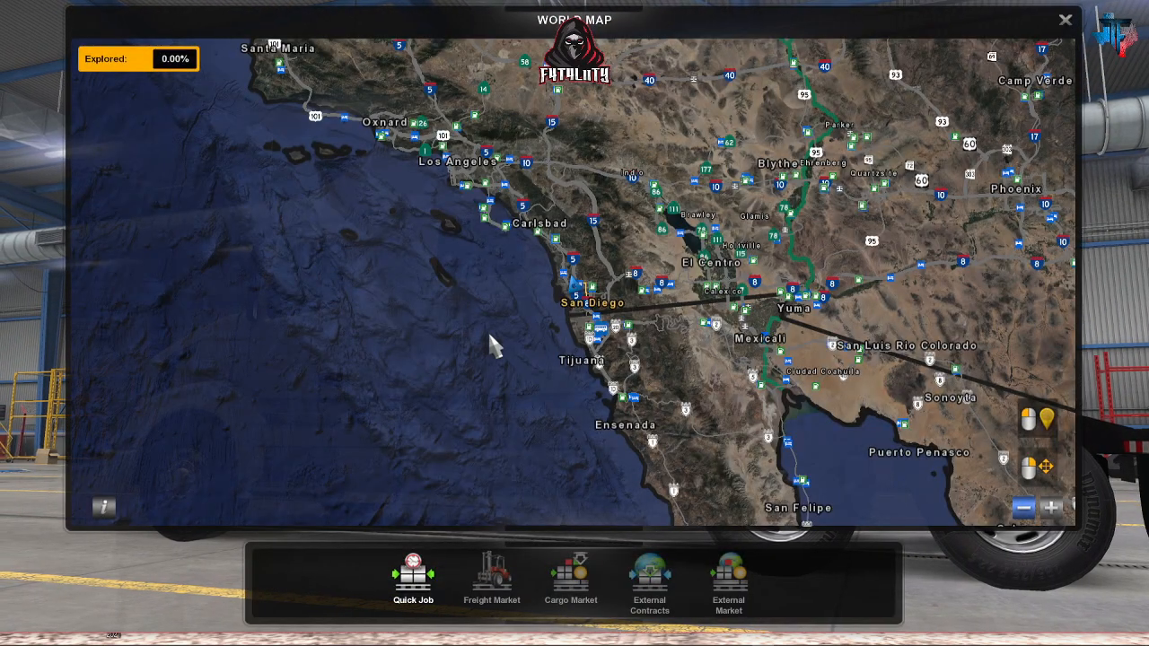
scroll(534, 318, up, 5)
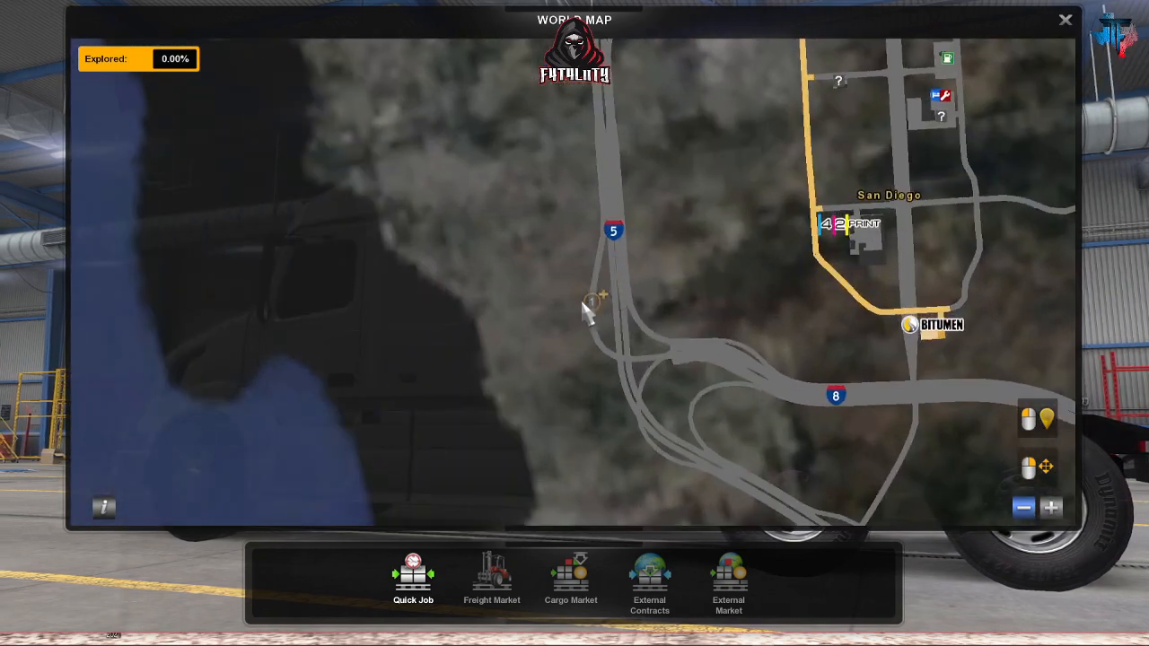
drag(686, 247, 487, 526)
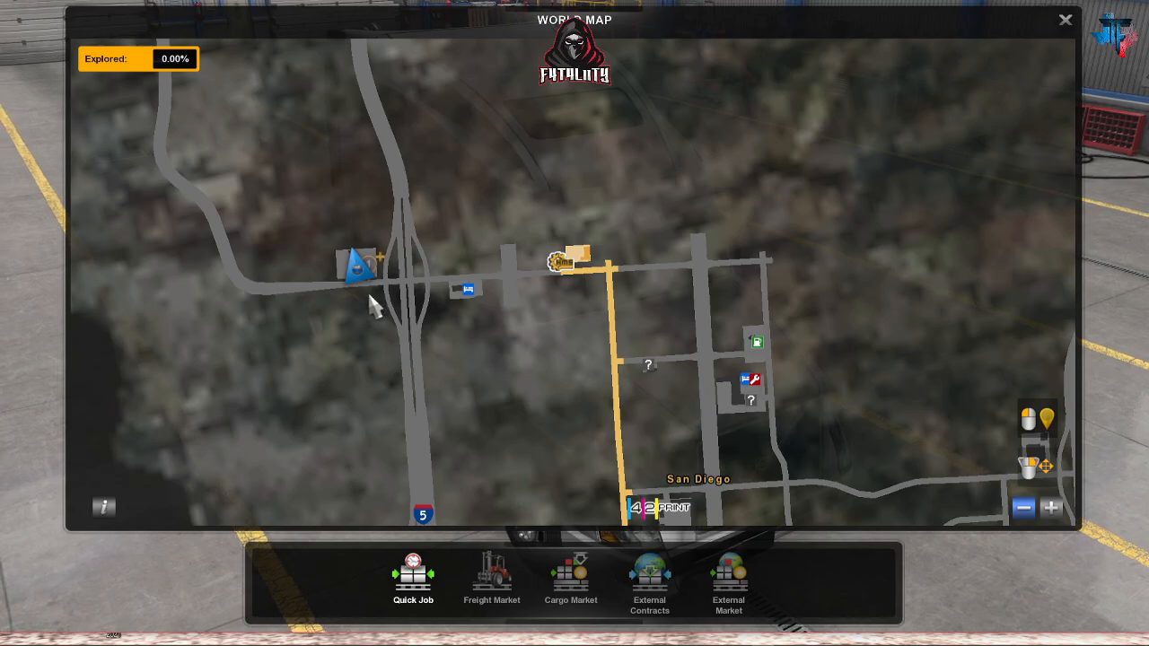
scroll(361, 273, down, 8)
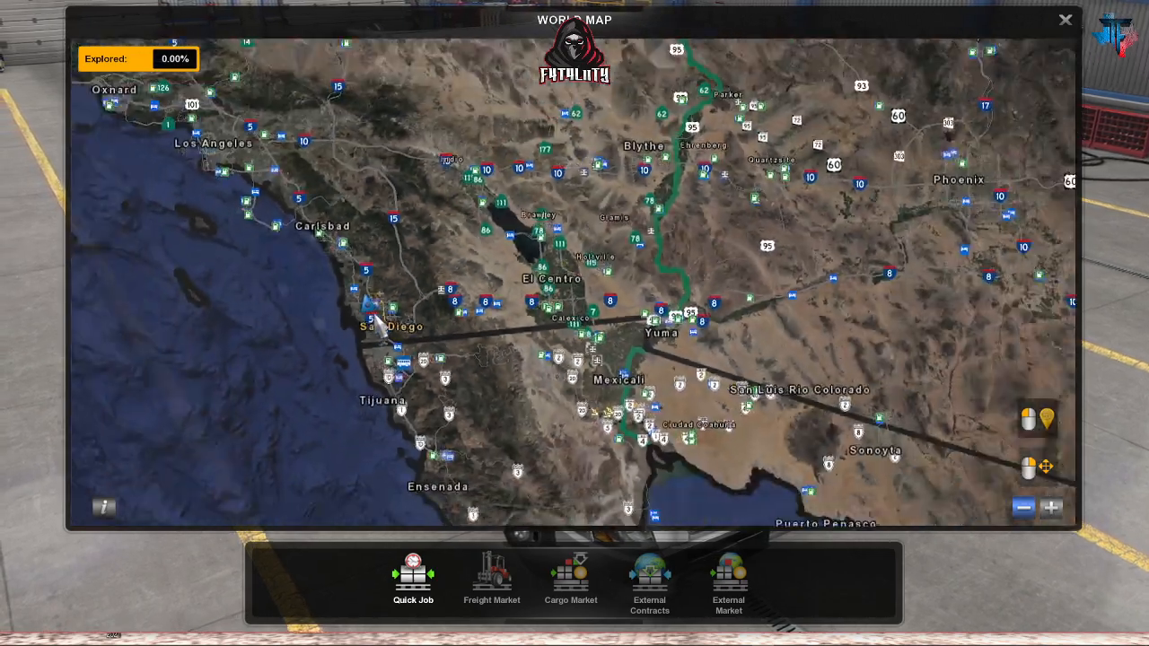
scroll(434, 321, down, 5)
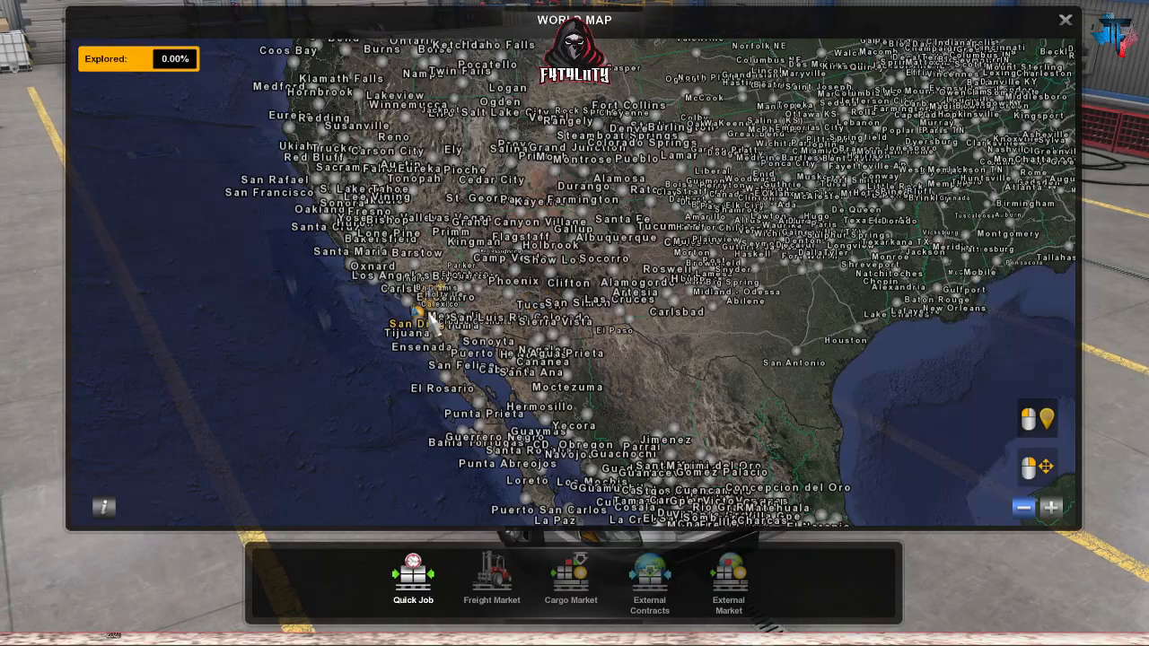
drag(725, 366, 562, 565)
drag(415, 286, 386, 119)
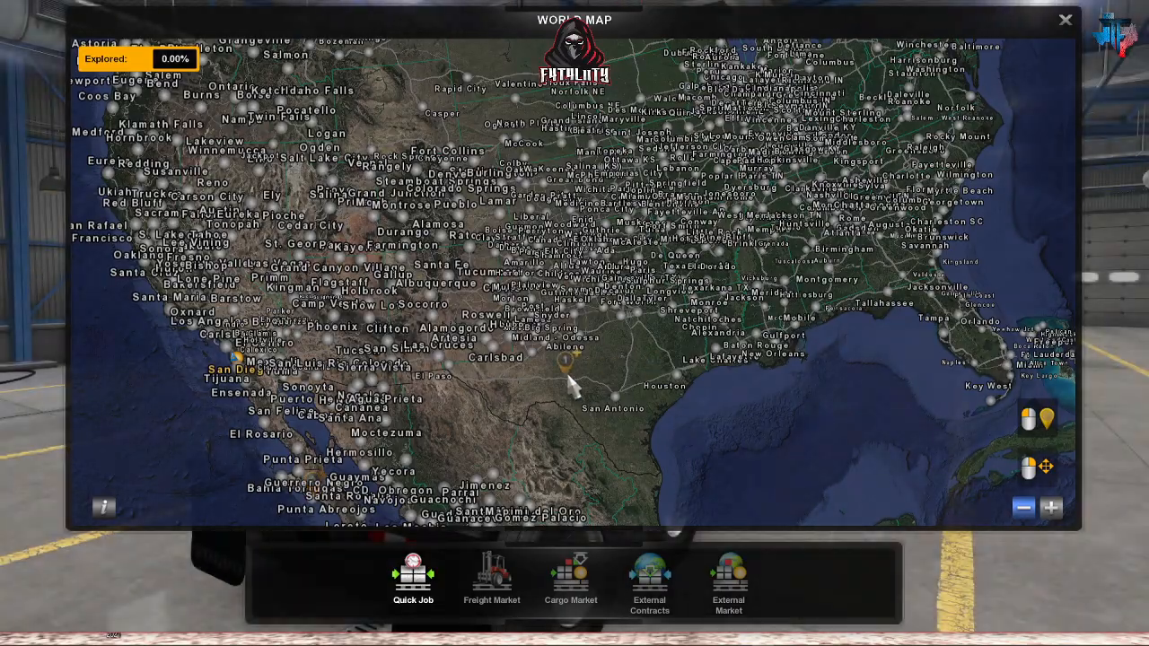
scroll(543, 411, up, 1)
scroll(543, 411, down, 1)
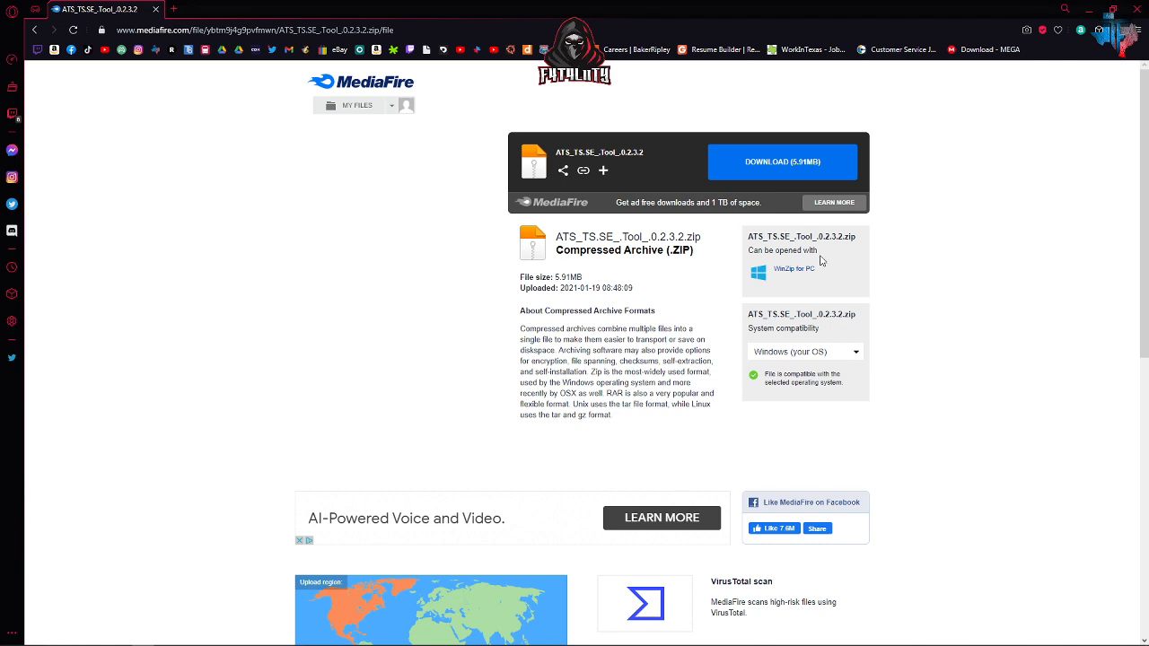
Step: Download ATS_TS.SE_.Tool_.0.2.3.2.zip from MediaFire and move its extracted folder's window off the browser
click(754, 164)
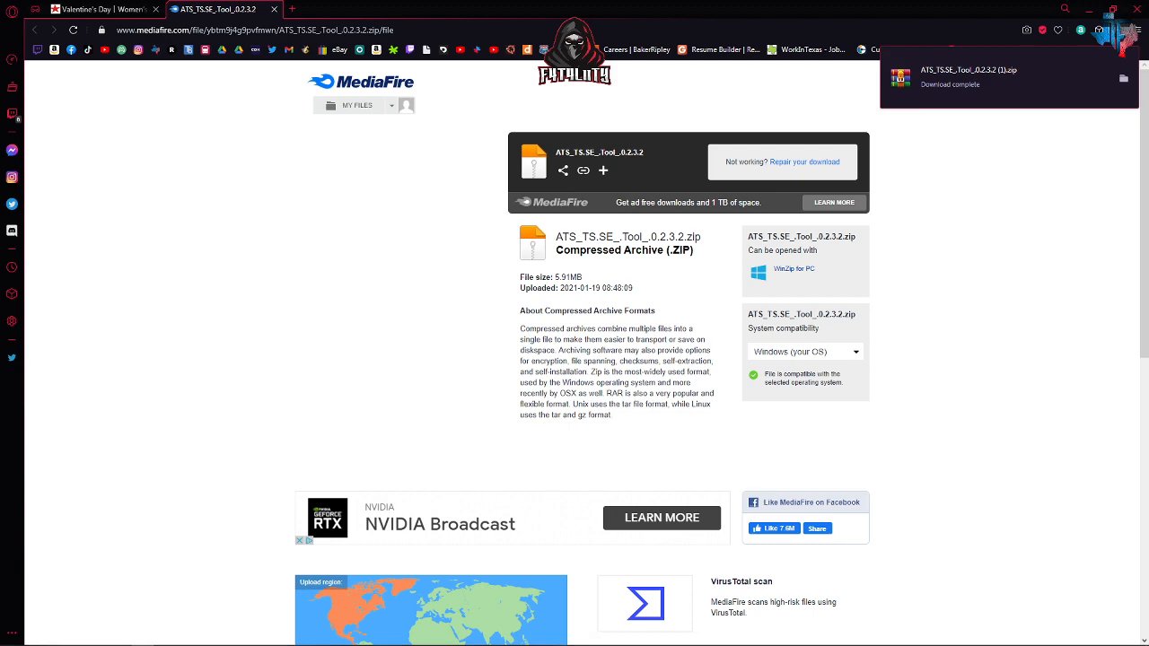
click(969, 77)
drag(553, 171, 567, 121)
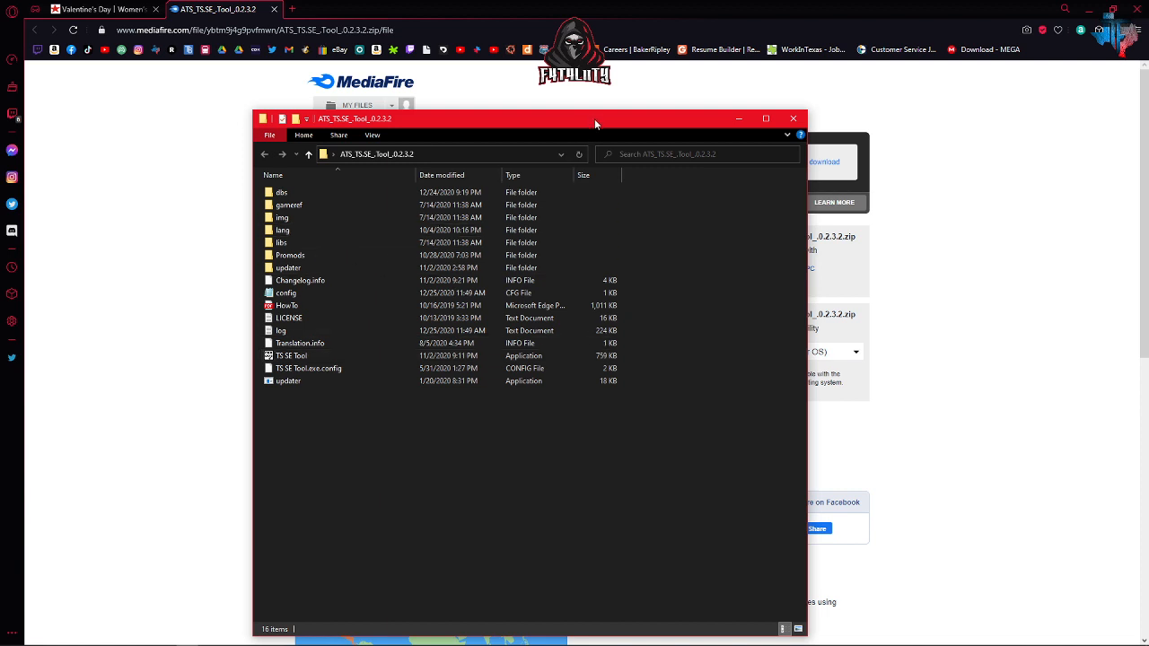
drag(594, 123, 0, 61)
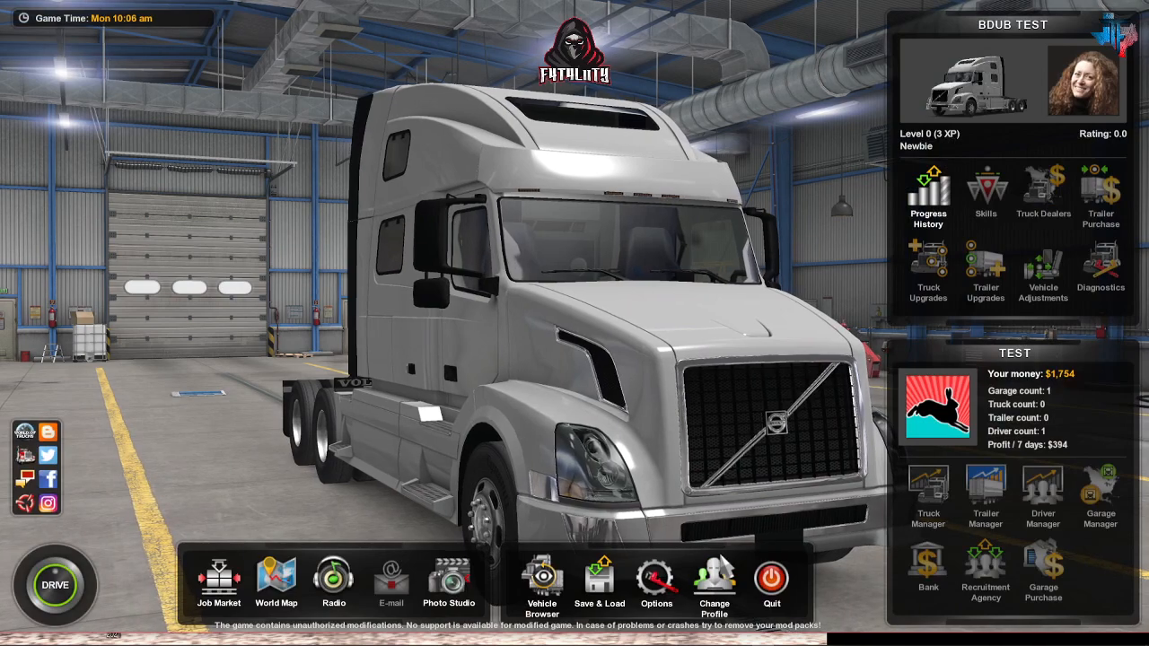
Step: Overwrite the save named test with the current game progress and leave the current profile
click(600, 581)
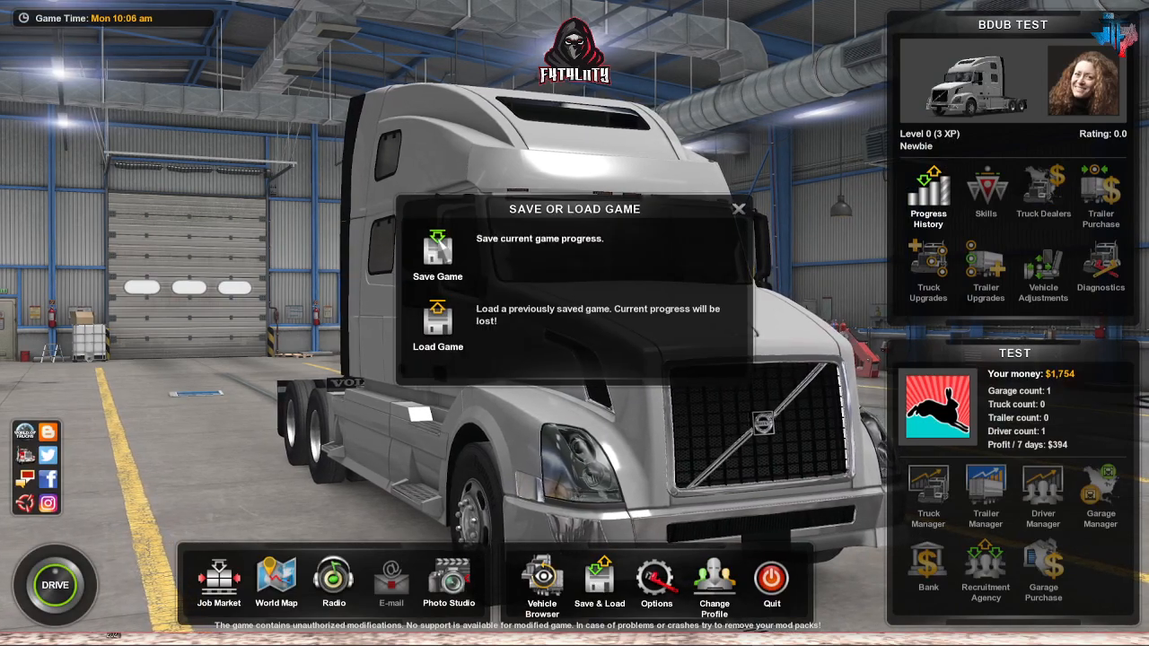
click(438, 253)
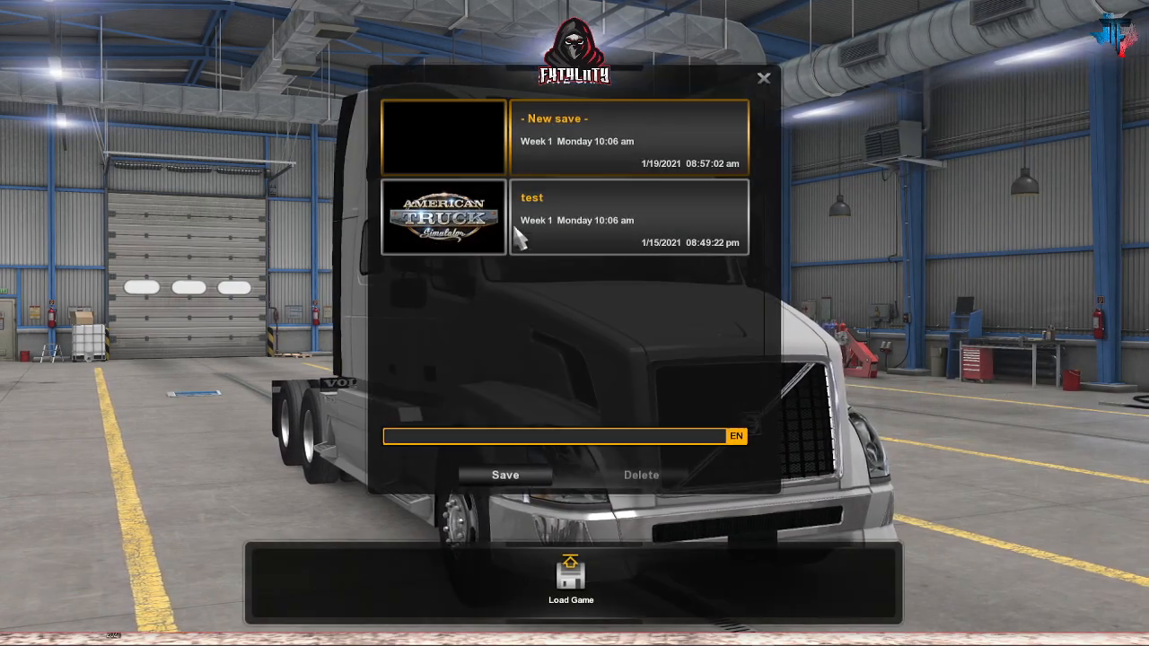
click(569, 241)
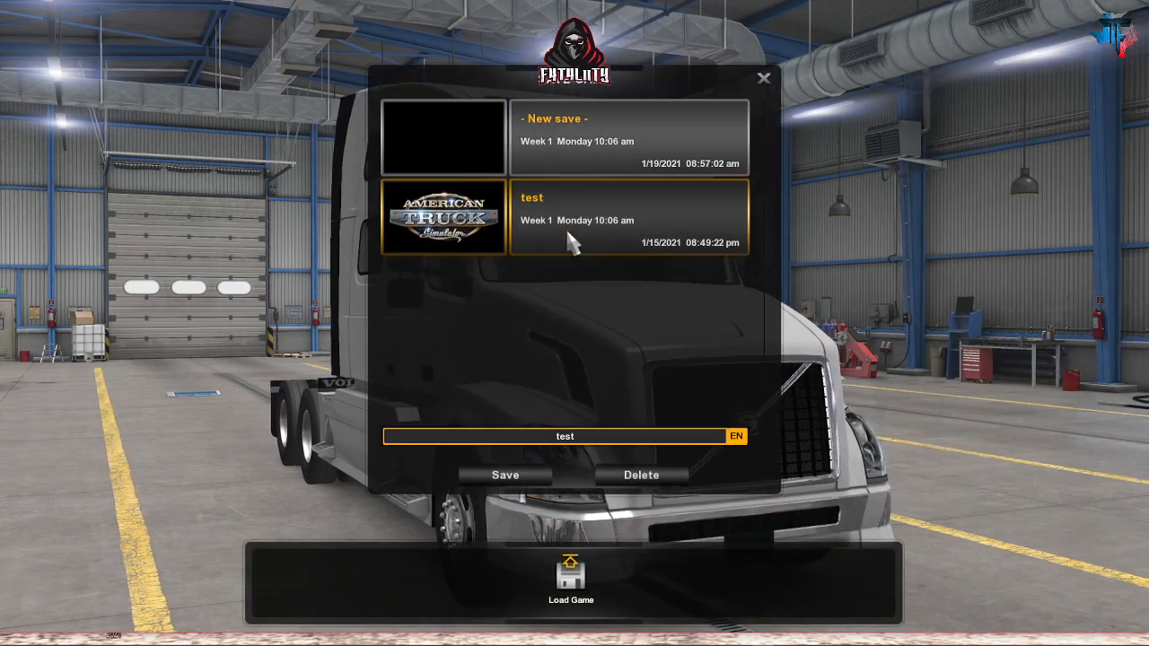
click(522, 483)
click(528, 414)
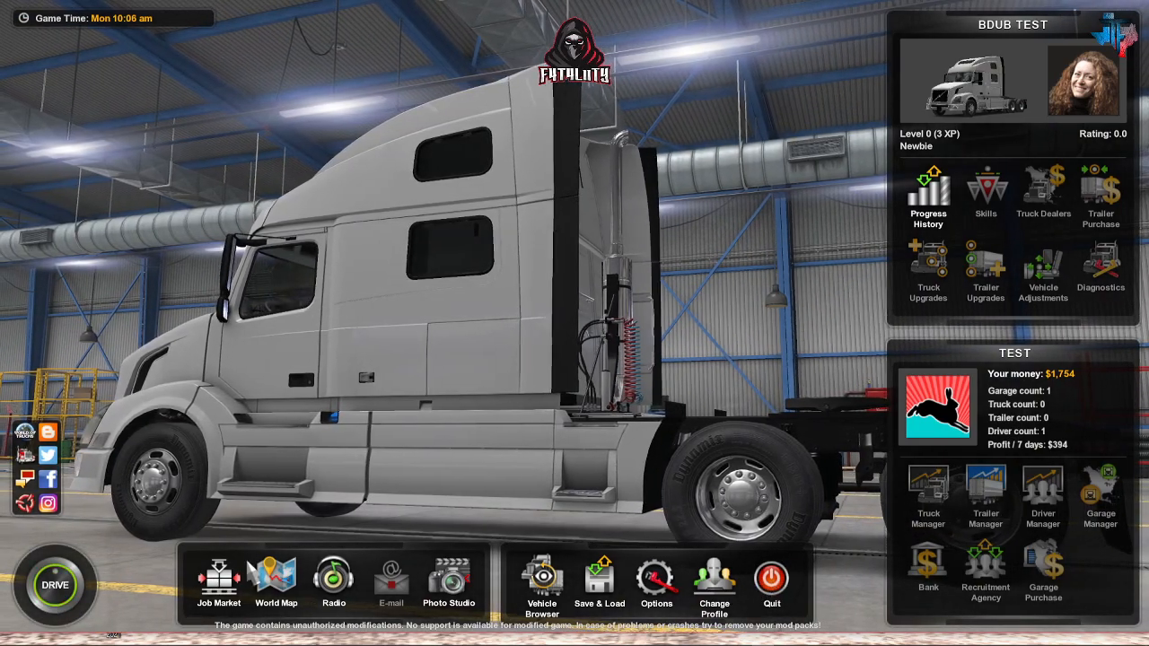
click(708, 576)
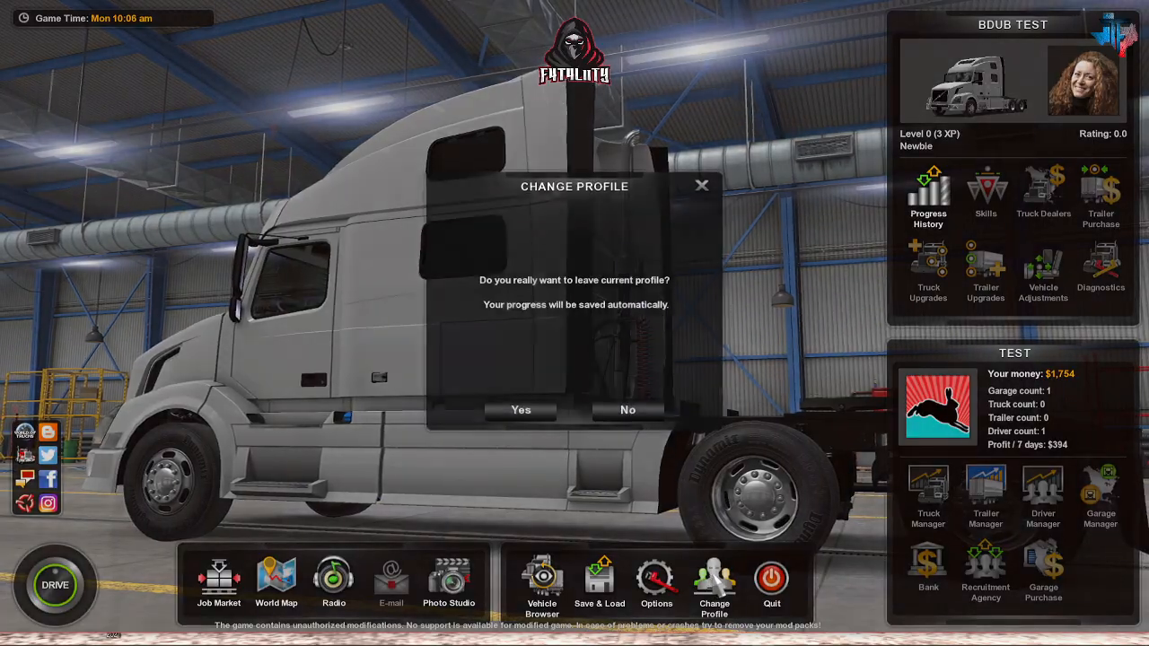
click(529, 412)
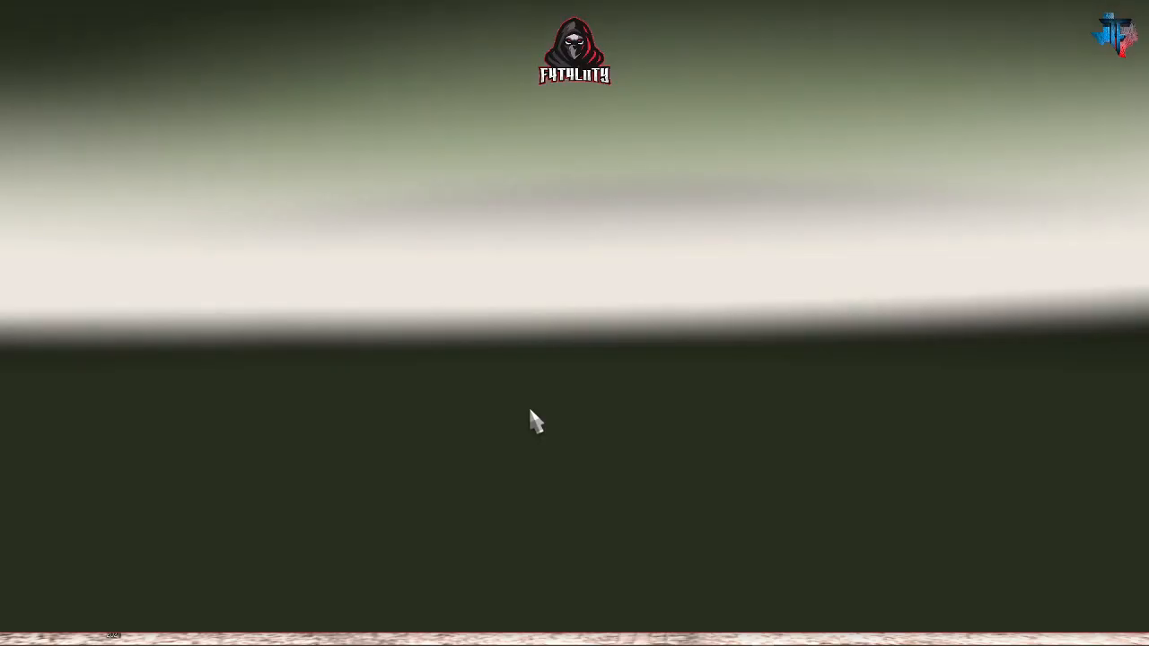
Step: Launch TS SE Tool from the ATS_TS.SE_.Tool_.0.2.3.2 folder and download its version 0.2.5.3 update
key(alt+Tab)
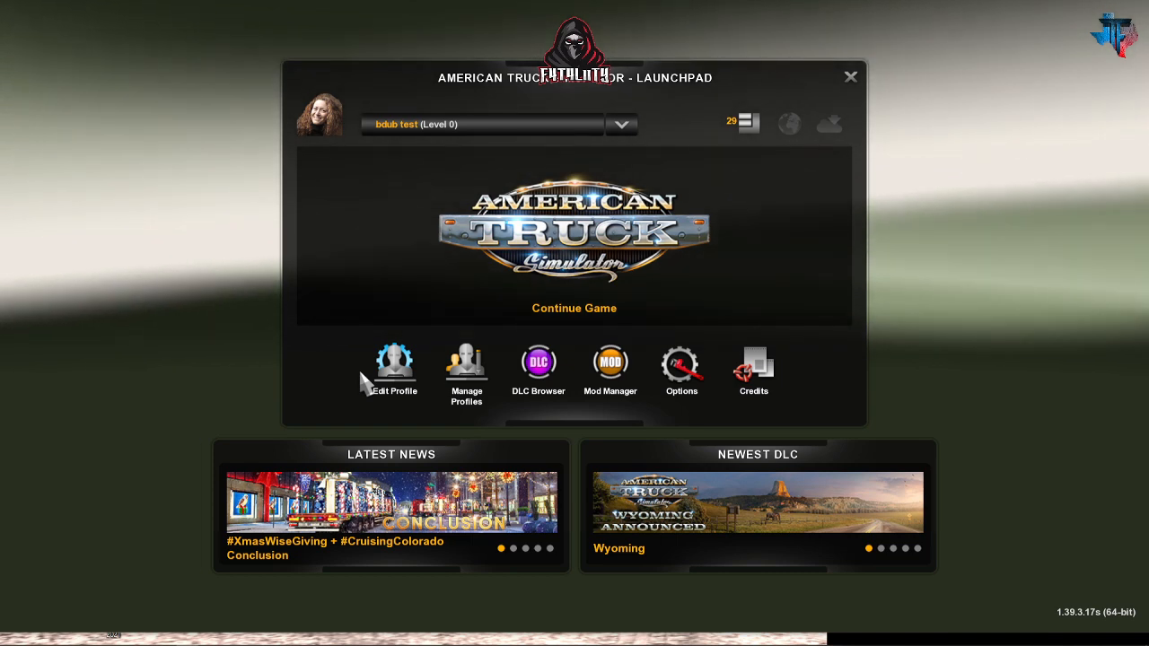
drag(0, 175, 406, 115)
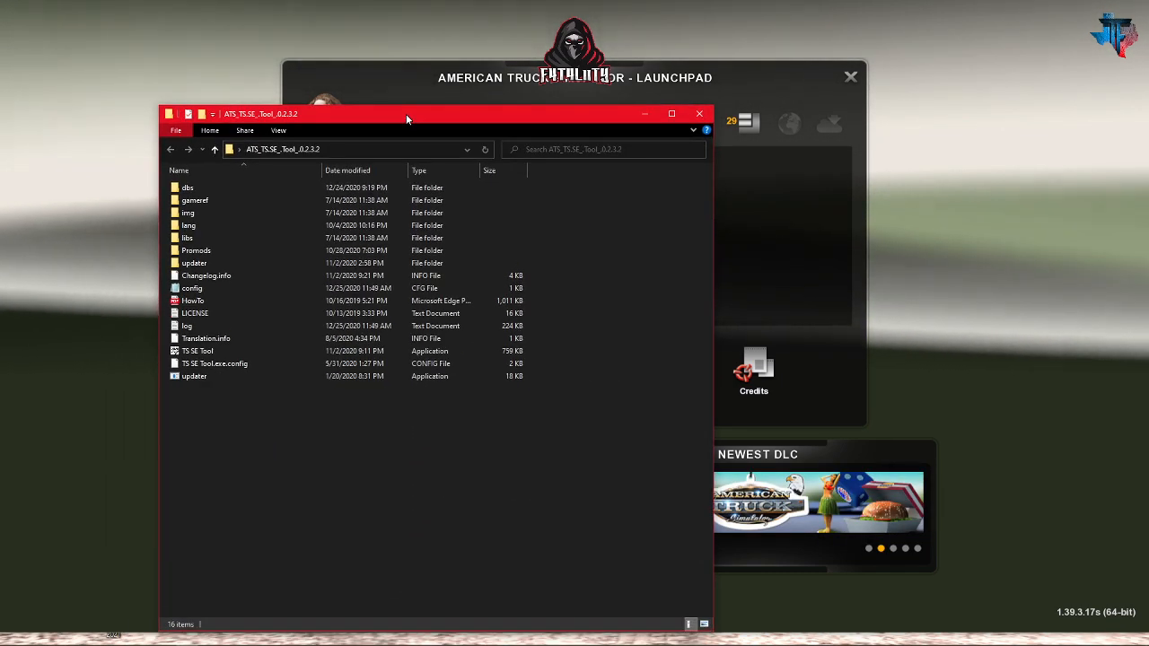
click(206, 353)
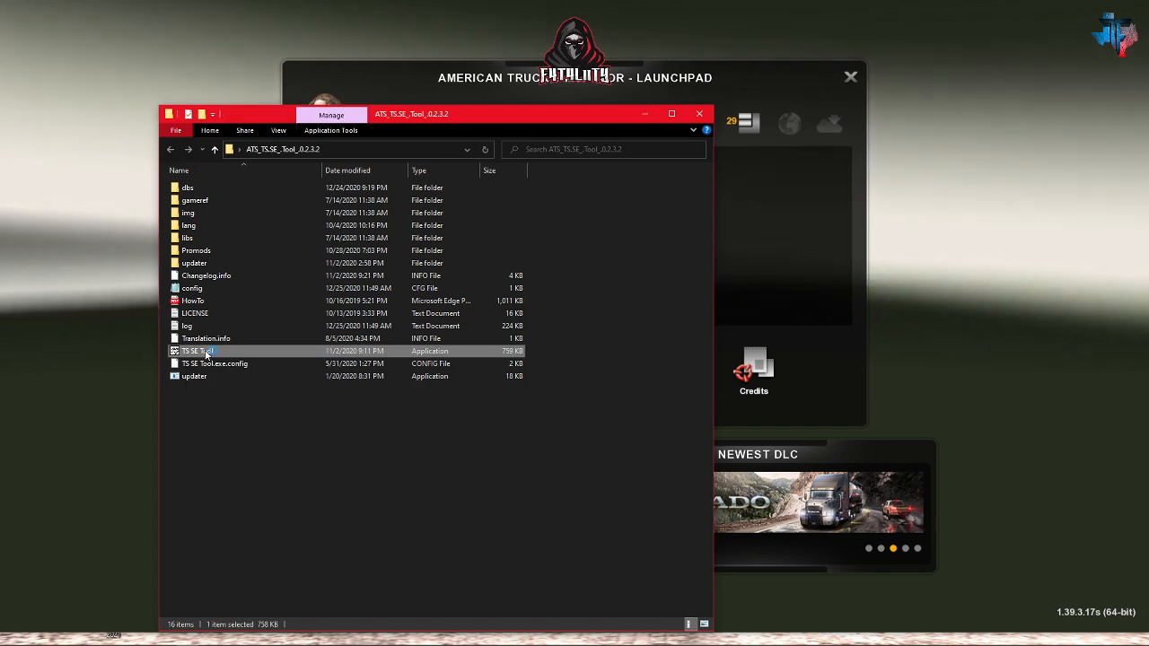
double_click(205, 352)
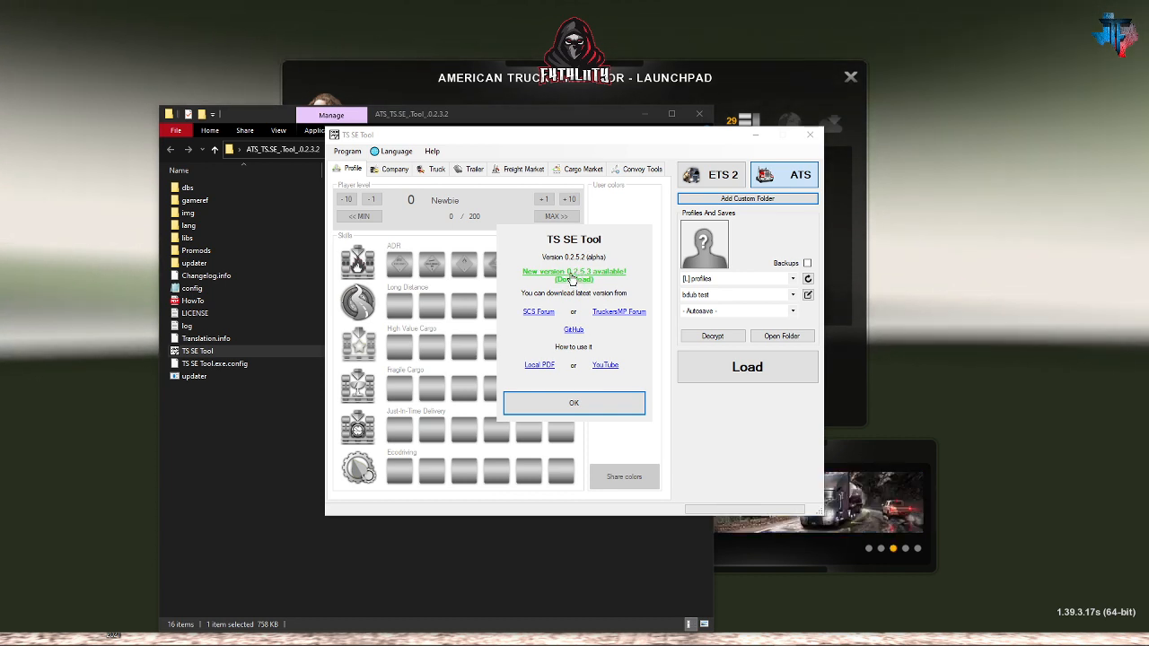
click(572, 279)
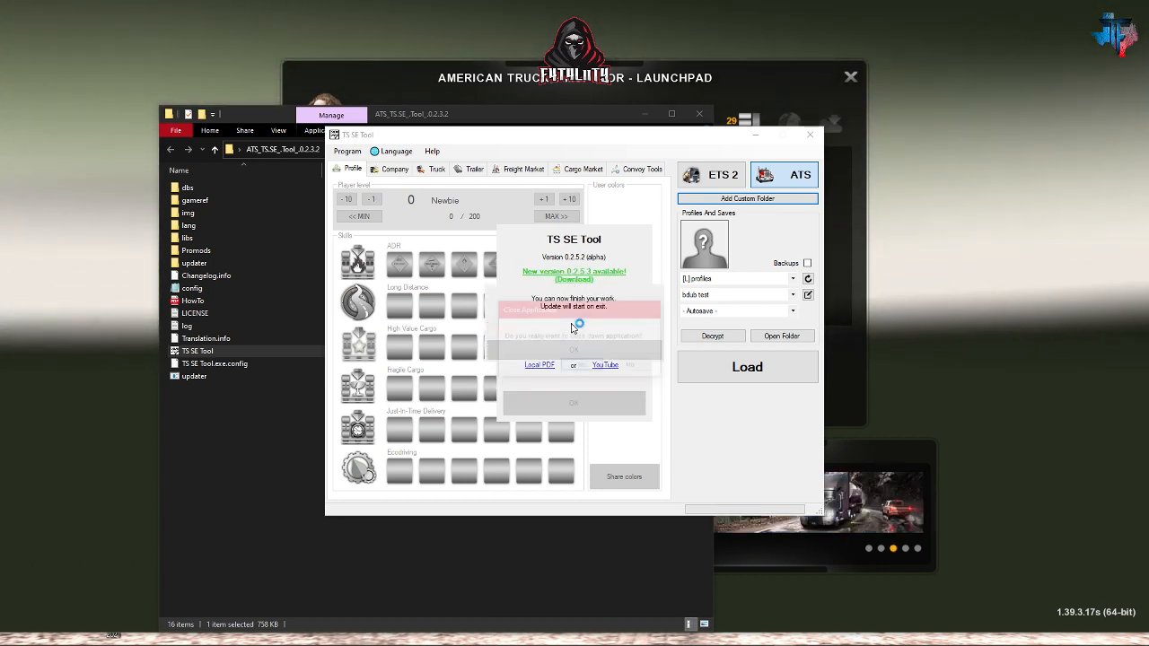
Step: Close TS SE Tool so its 0.2.5.3 update installs, and dismiss the version information once it restarts
click(579, 385)
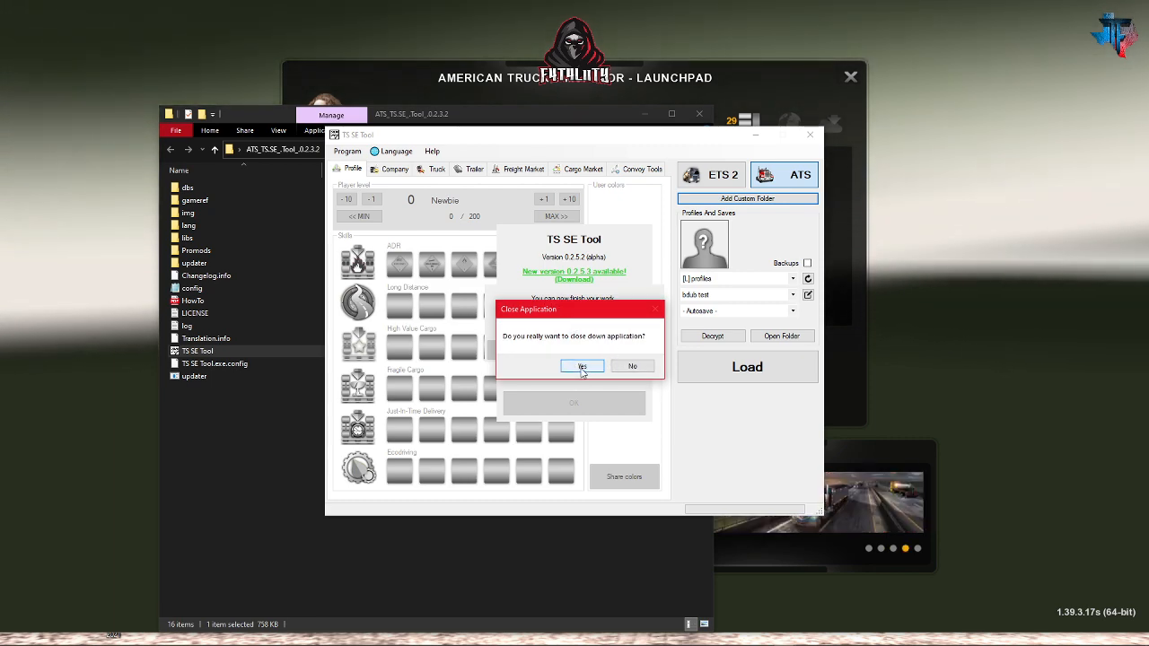
click(582, 366)
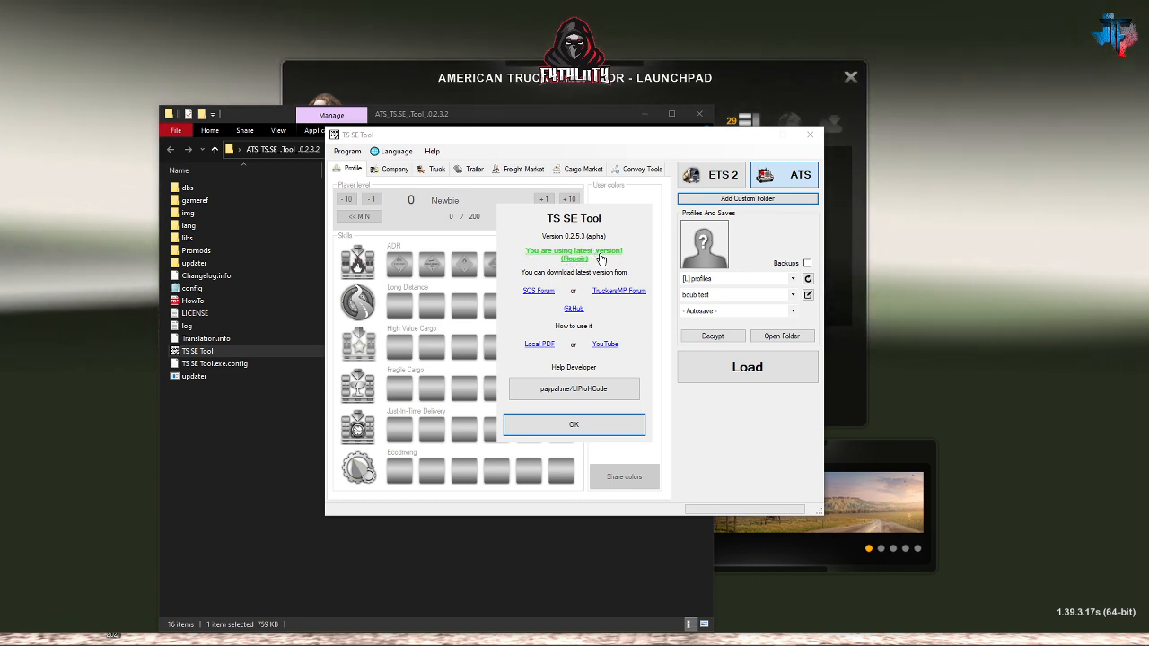
click(575, 425)
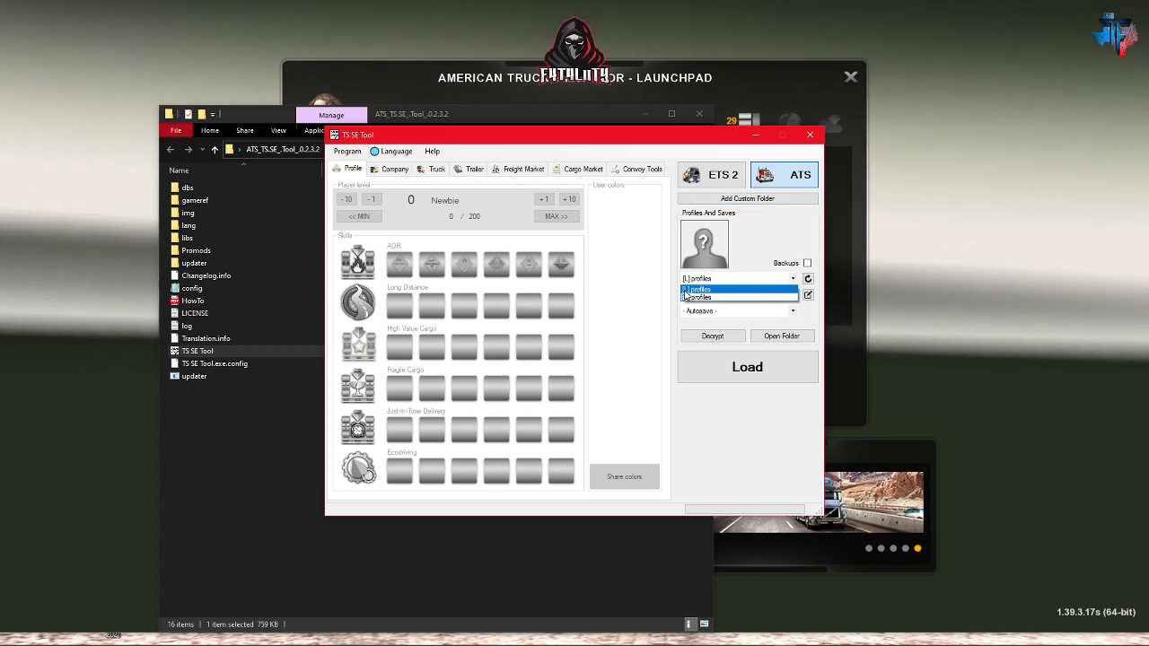
Step: Load the save named test from the bdub test profile in the [L] profiles folder
click(699, 289)
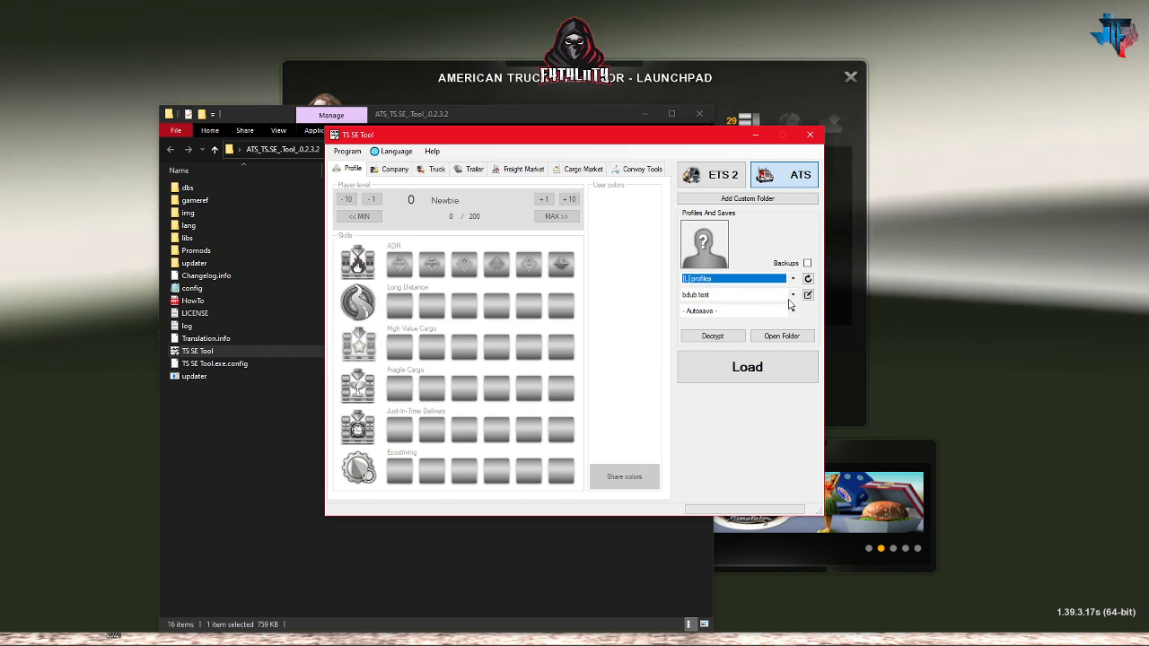
click(791, 294)
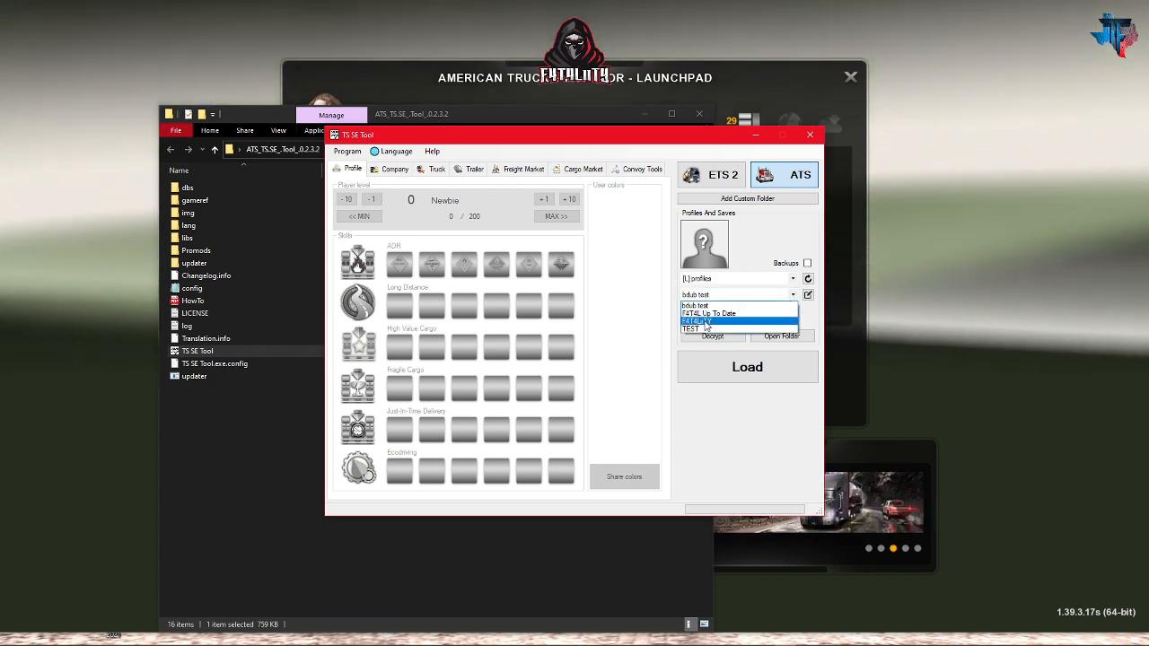
click(732, 306)
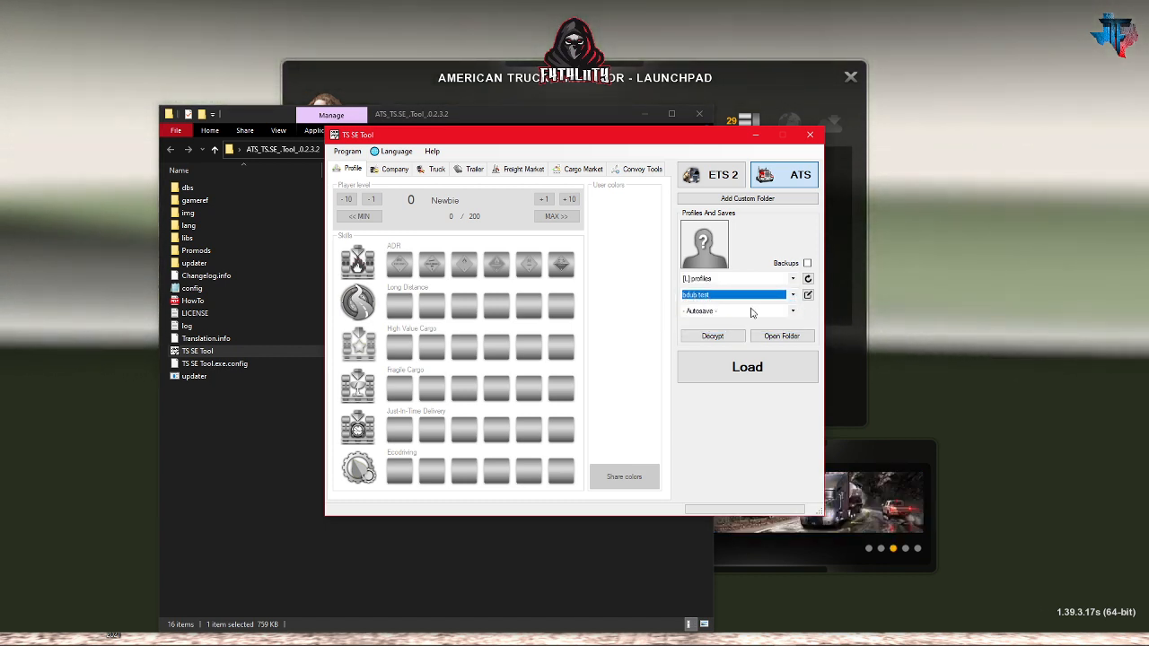
click(793, 312)
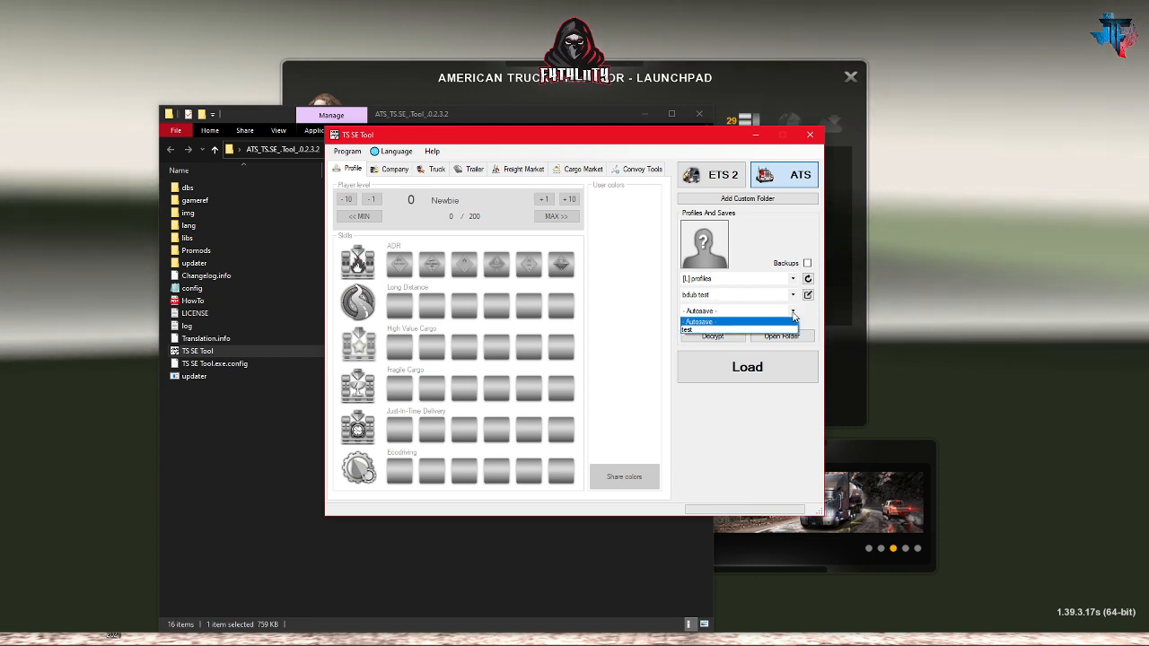
click(698, 330)
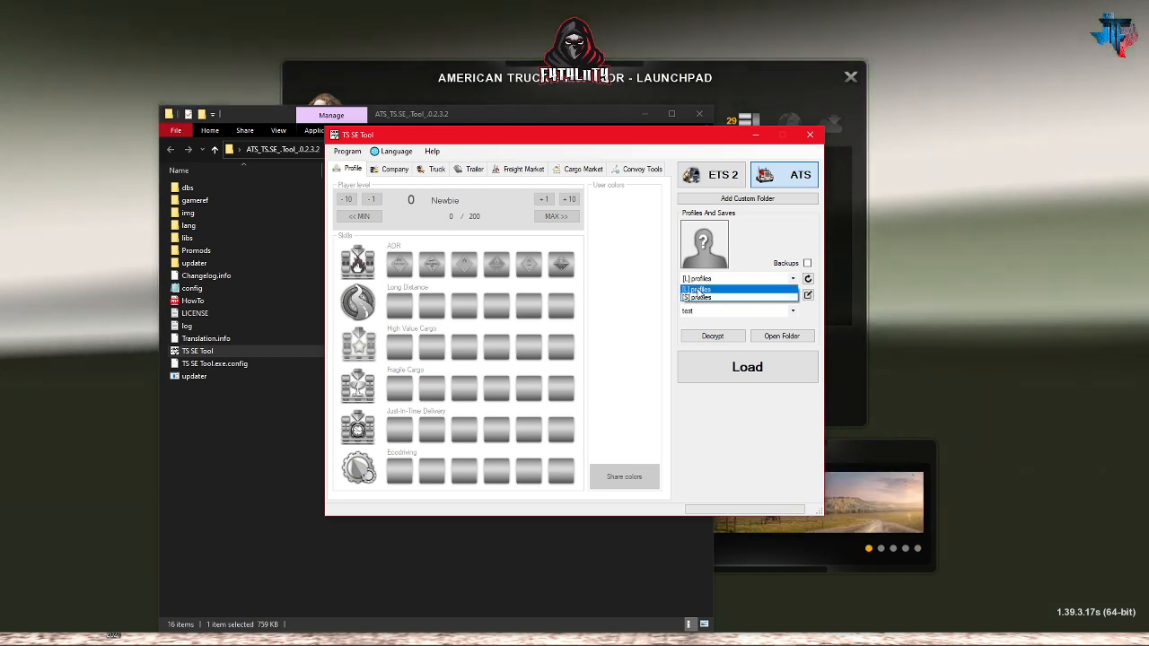
click(704, 291)
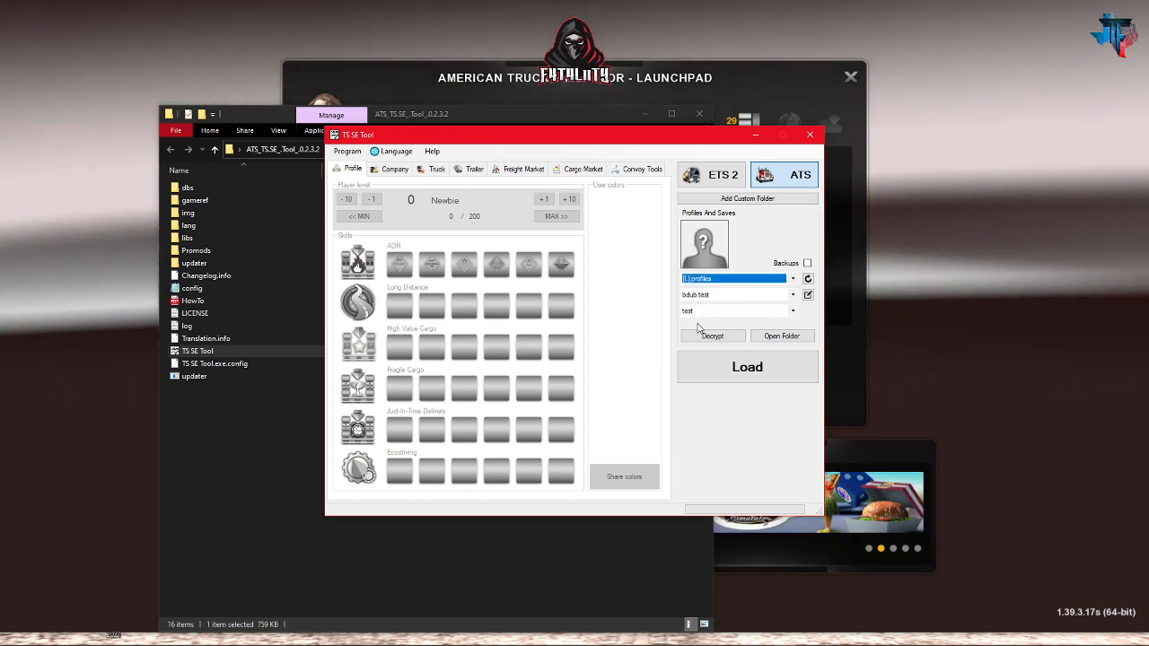
click(733, 375)
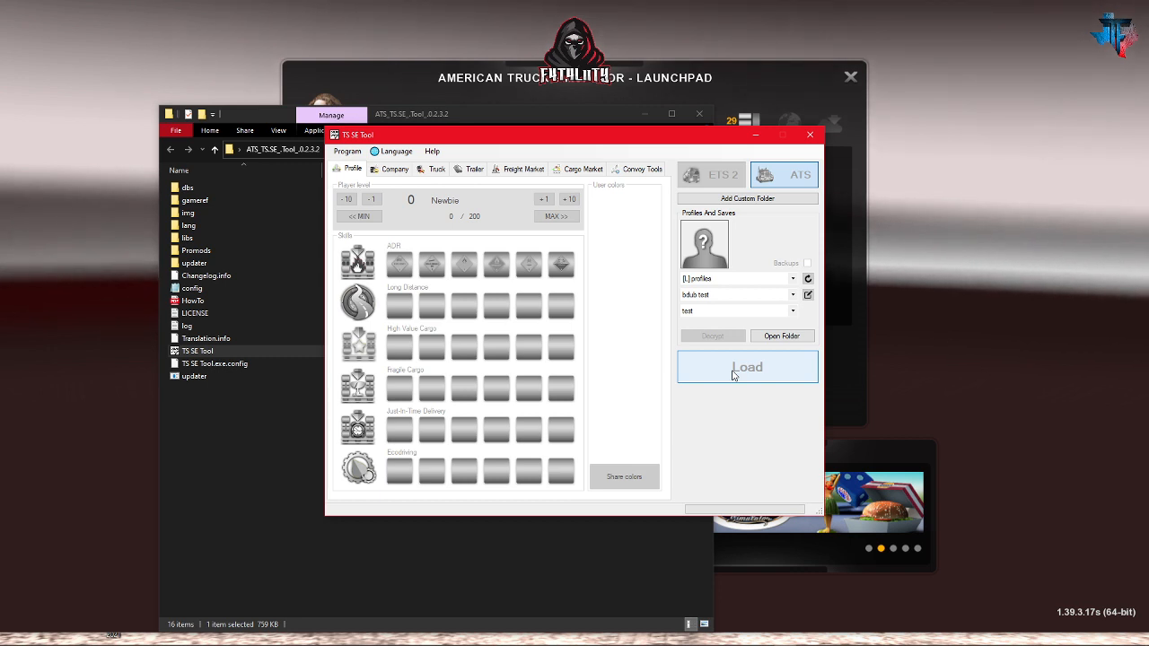
click(734, 373)
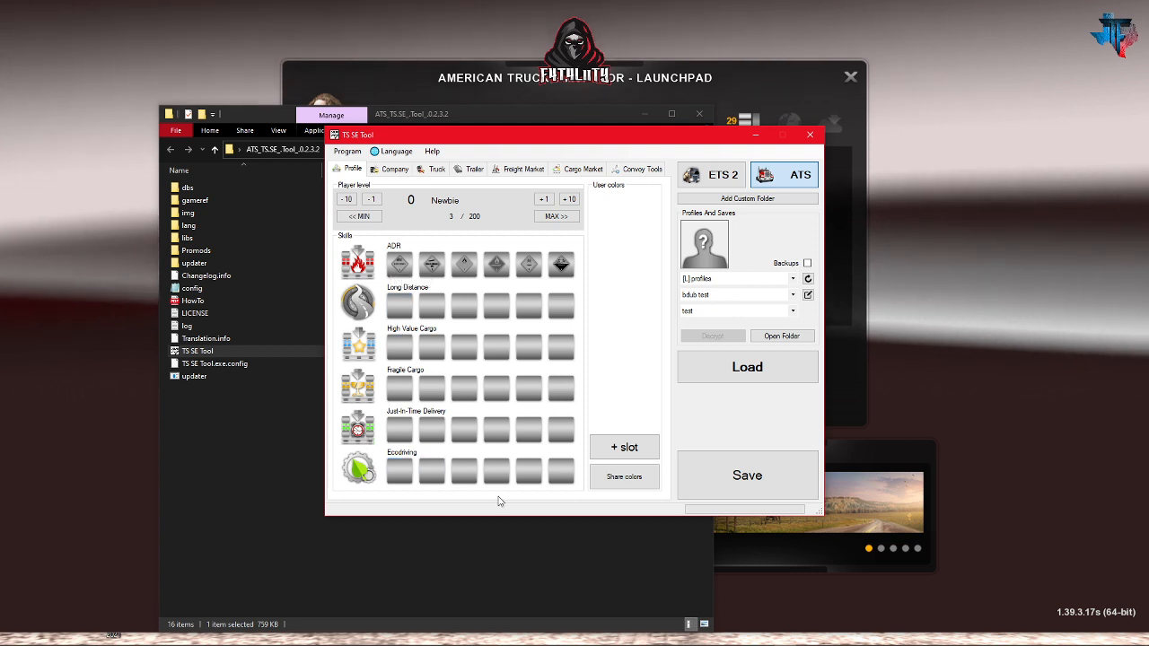
Step: Examine the company's lists of visited cities and garages
click(396, 171)
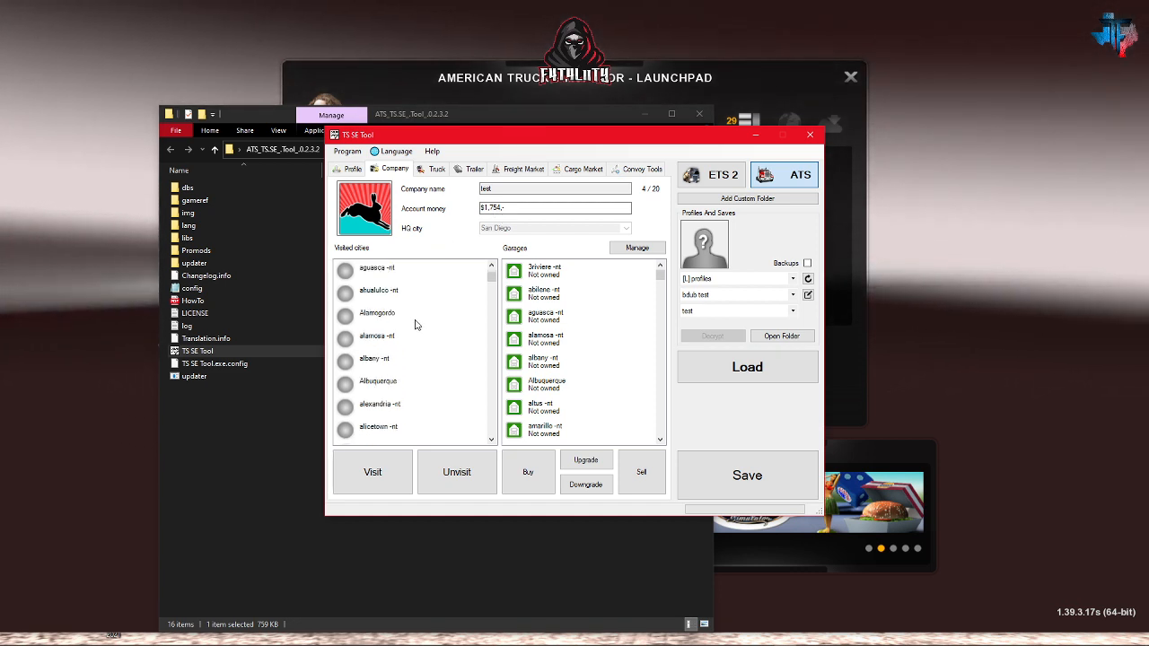
scroll(406, 359, down, 4)
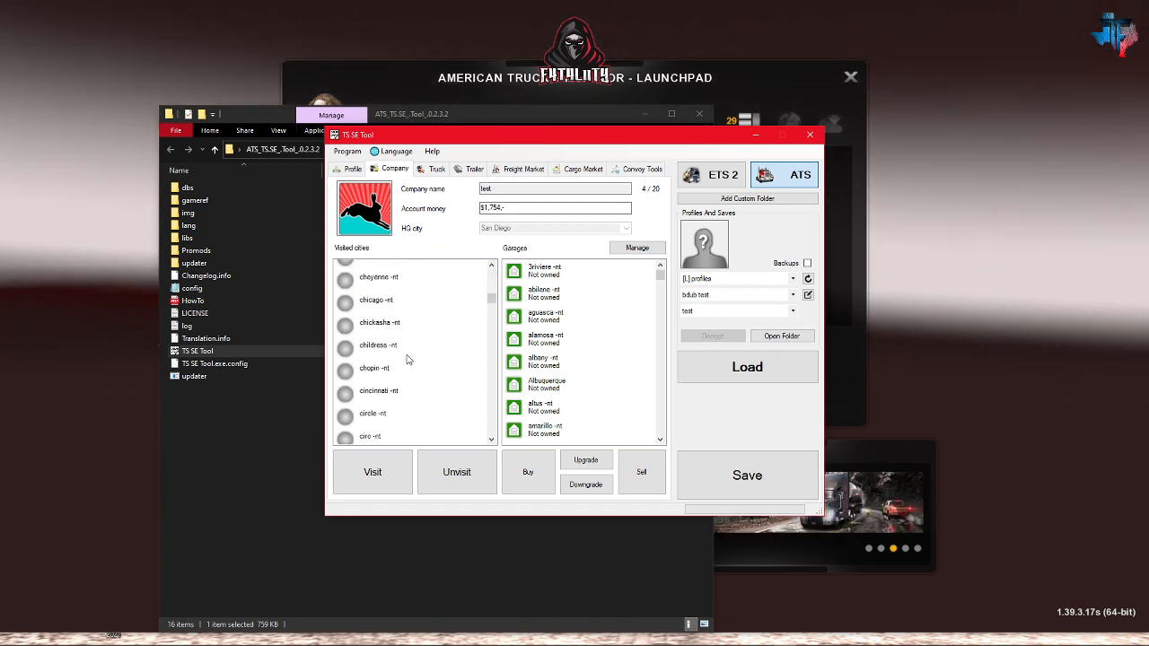
scroll(565, 314, down, 10)
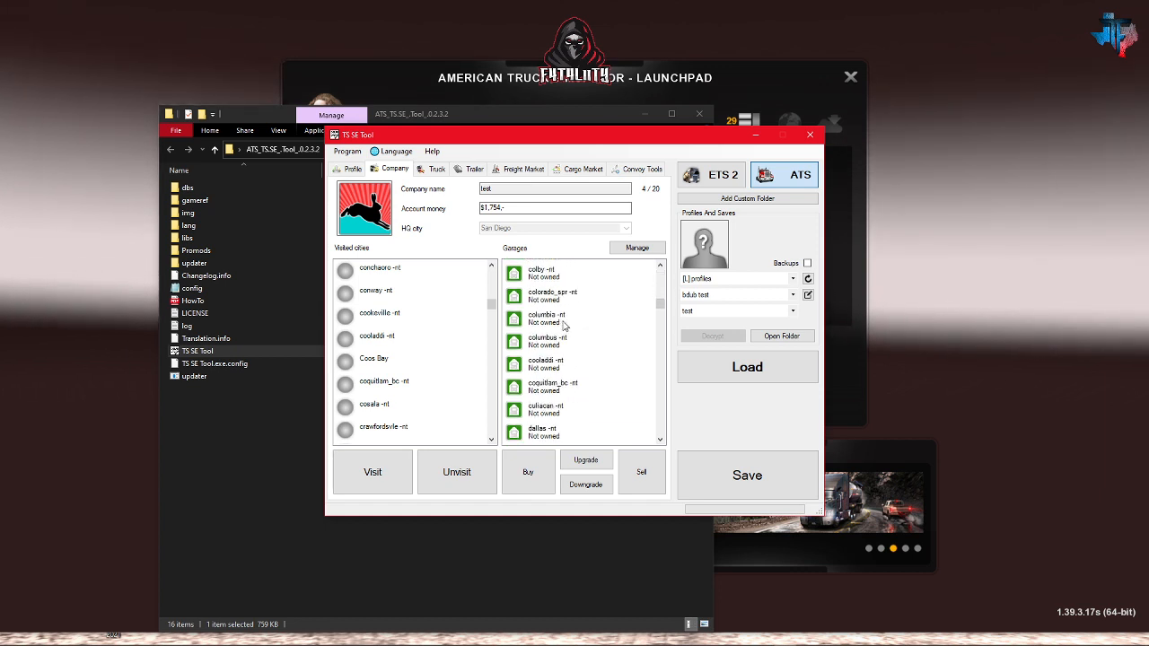
scroll(557, 335, down, 3)
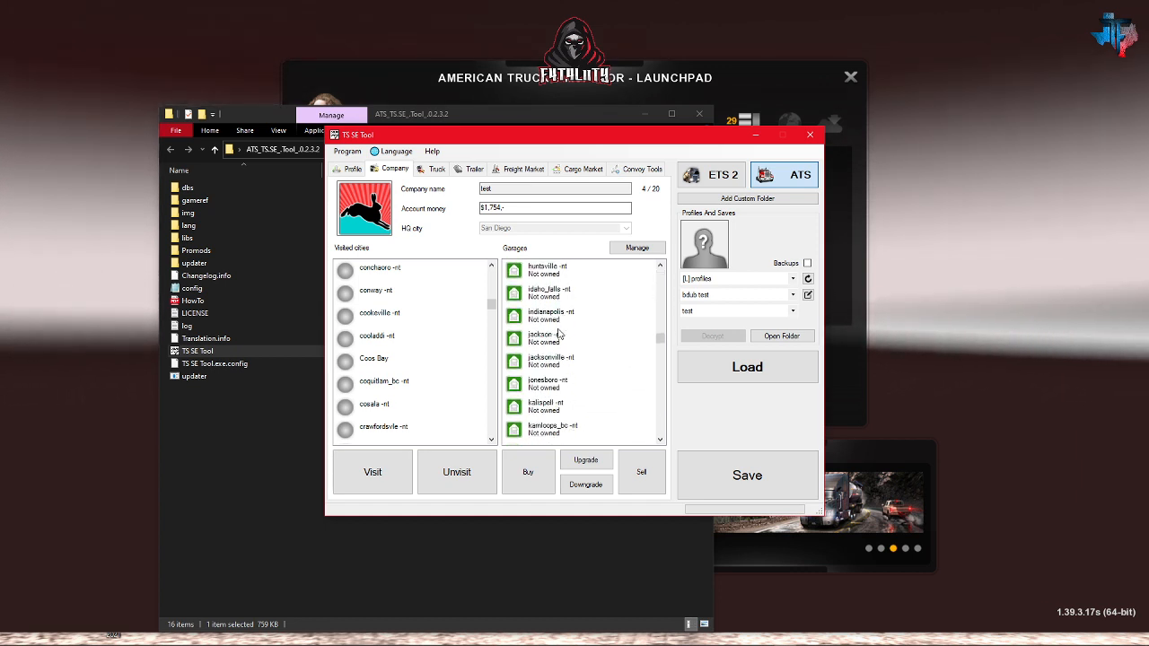
scroll(557, 334, up, 10)
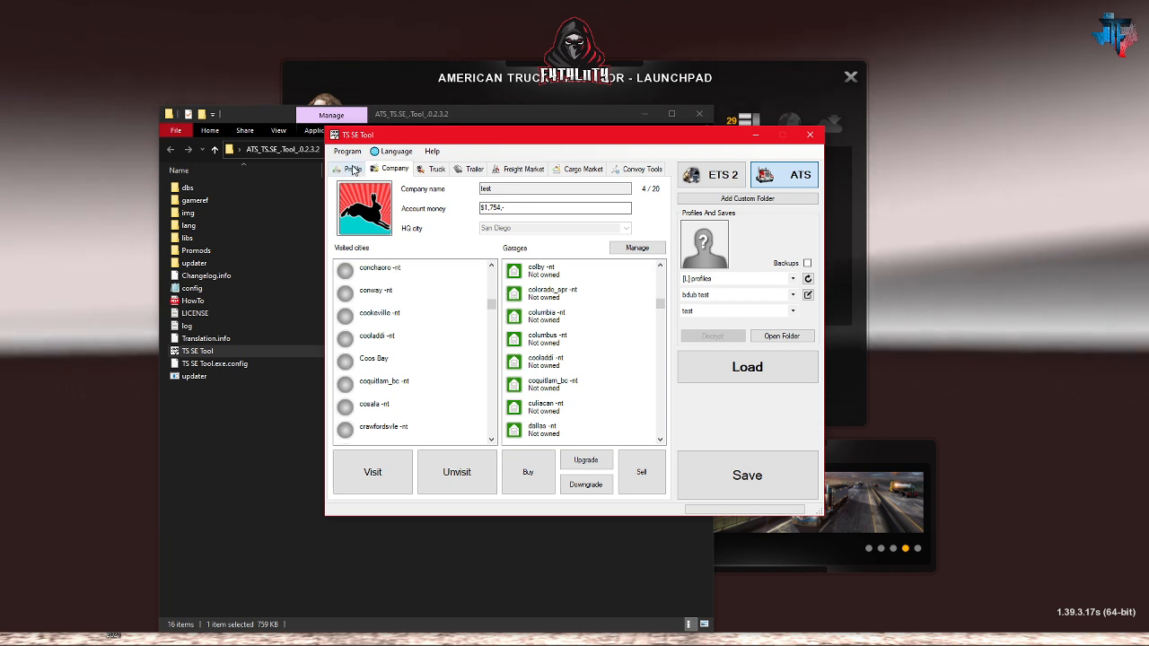
Step: Raise the player level to the maximum of 150 and max out all six skill categories, including every ADR class
click(353, 171)
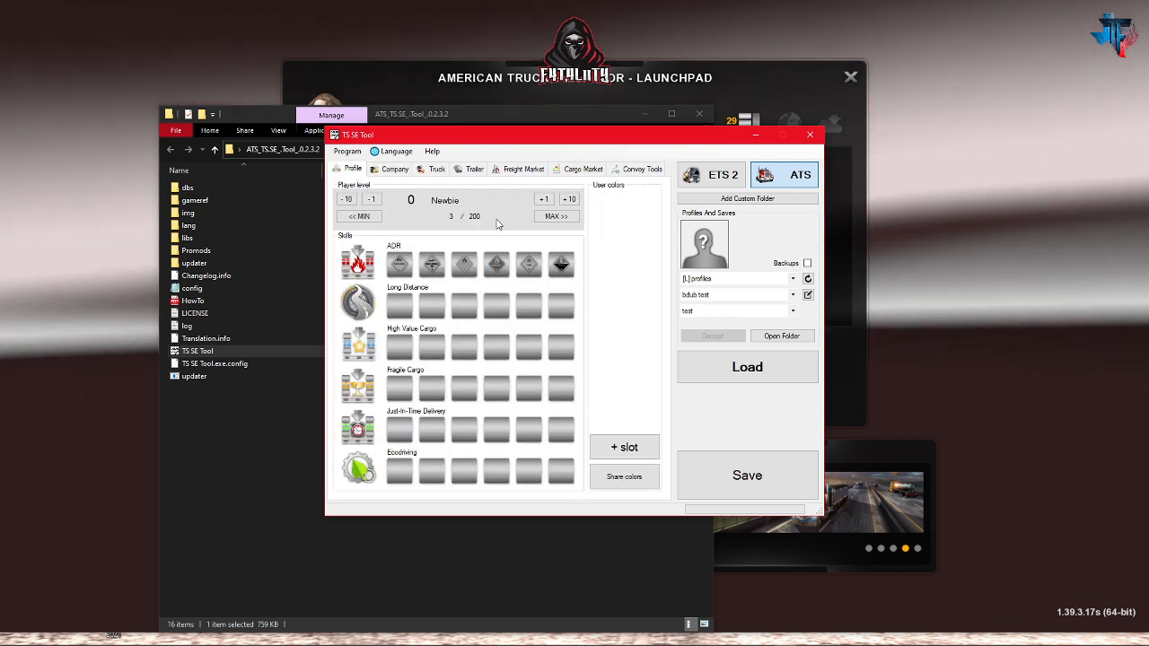
click(551, 217)
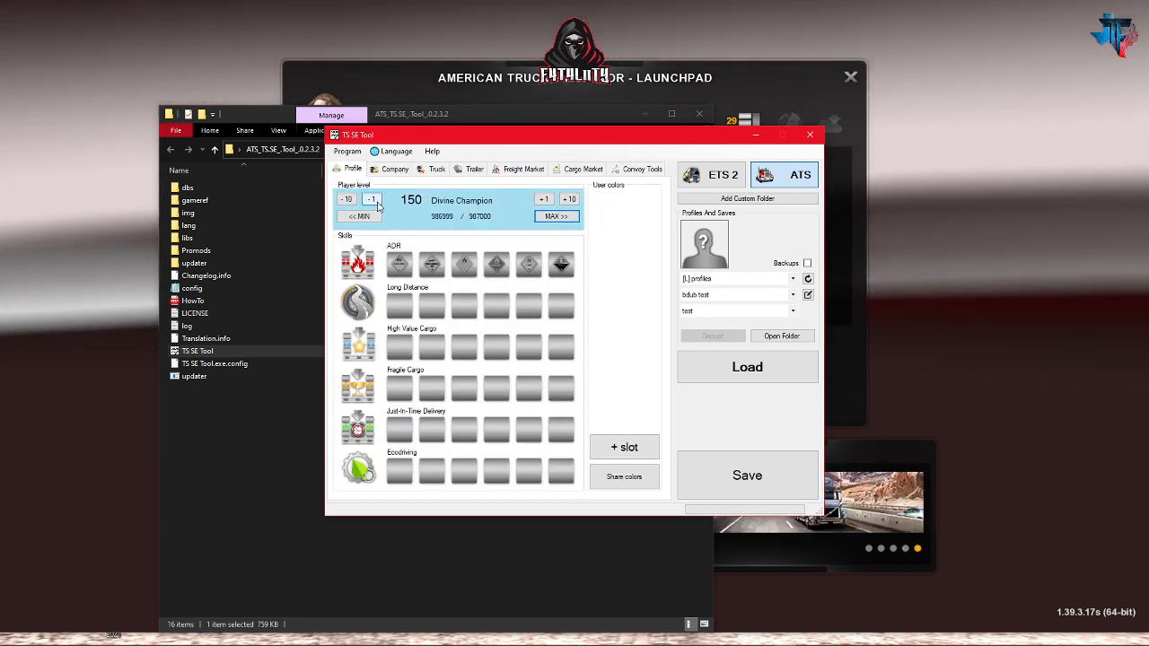
click(403, 264)
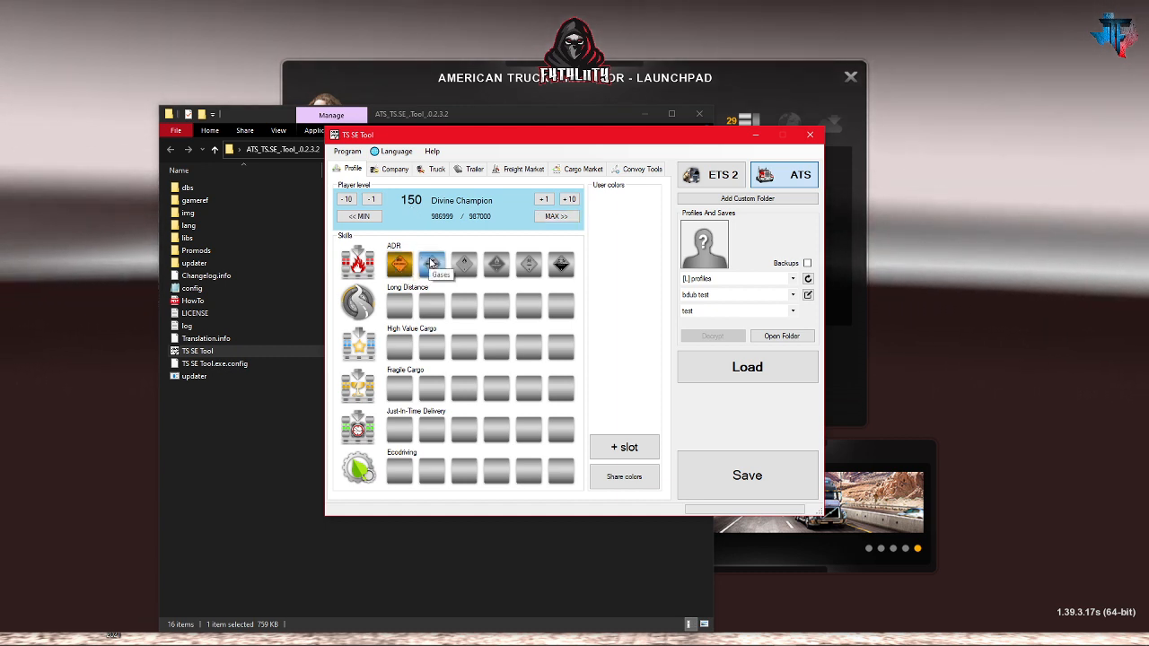
click(431, 264)
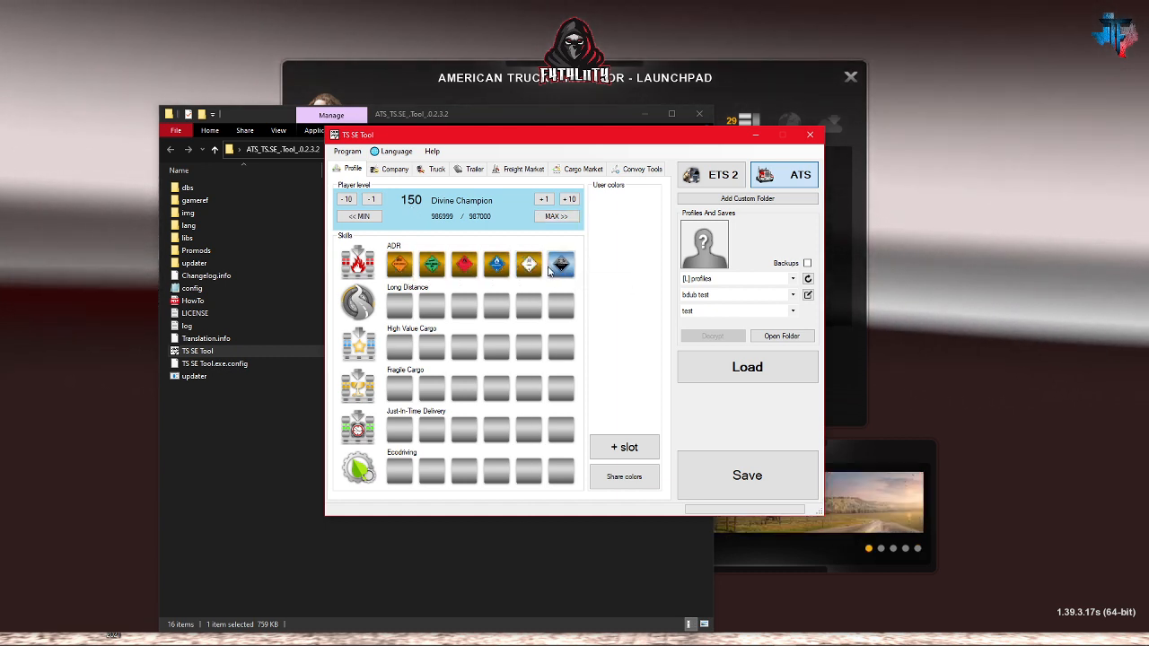
click(562, 306)
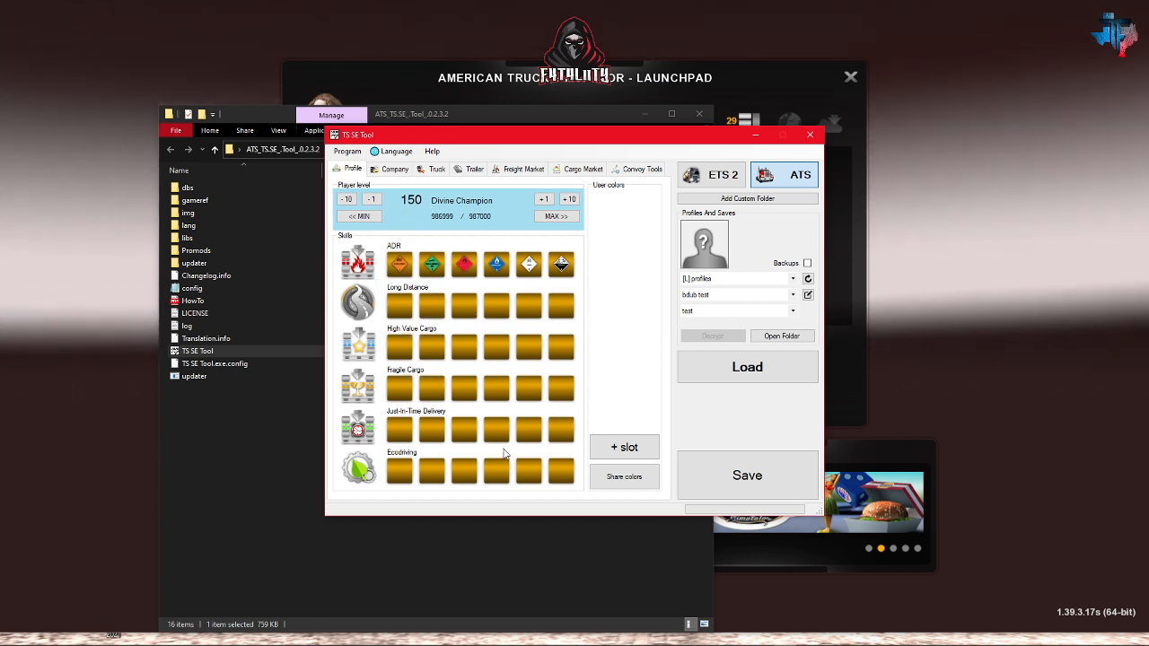
Step: Mark every city in the company's city list as visited and check through the list
click(388, 170)
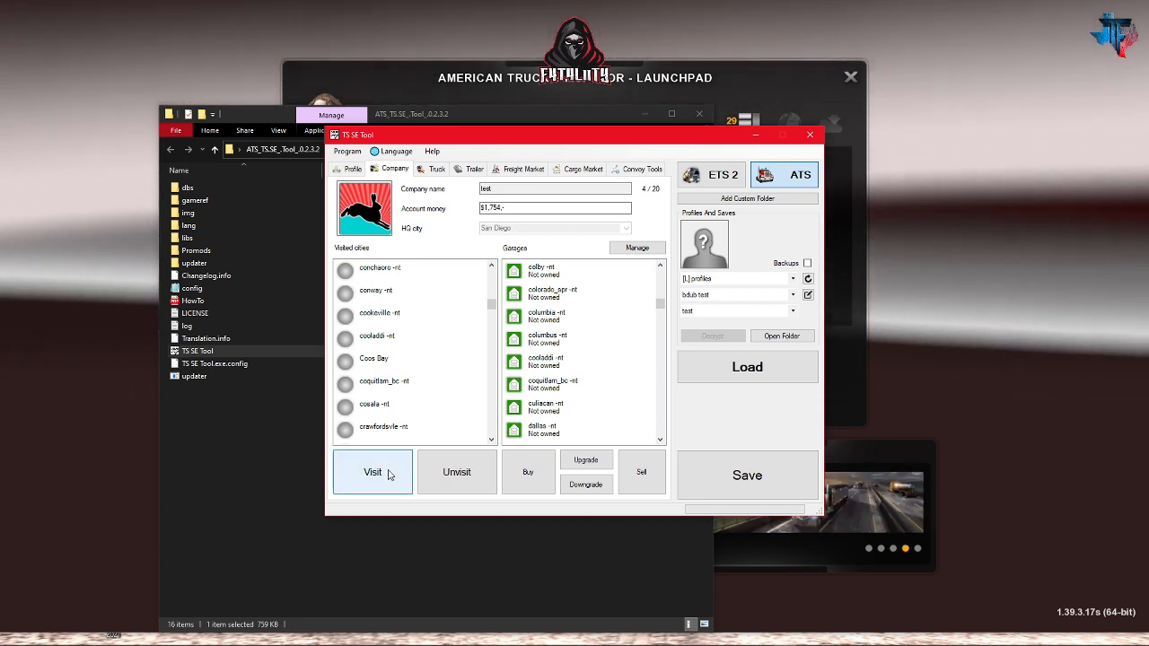
click(388, 473)
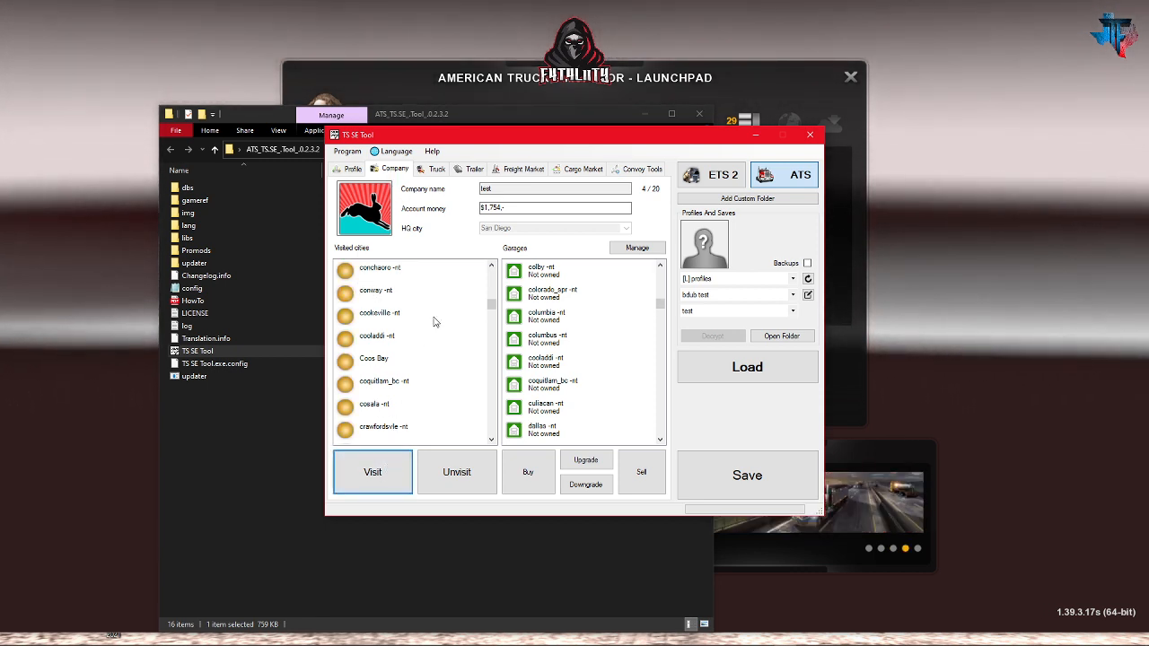
scroll(434, 321, up, 12)
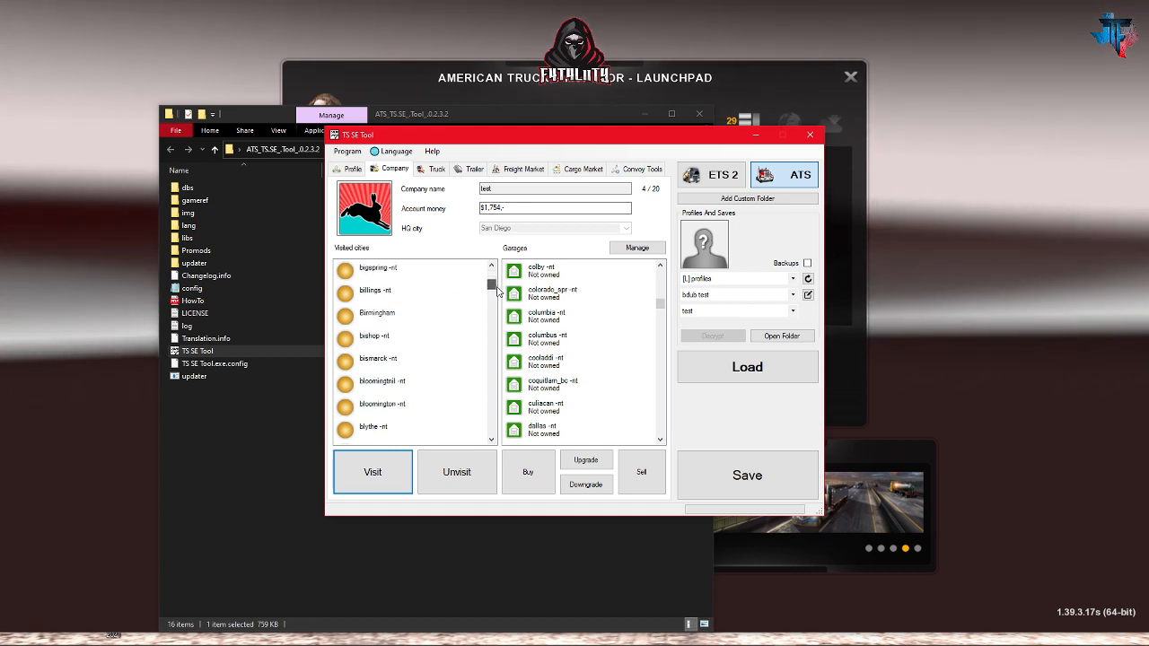
drag(496, 289, 495, 429)
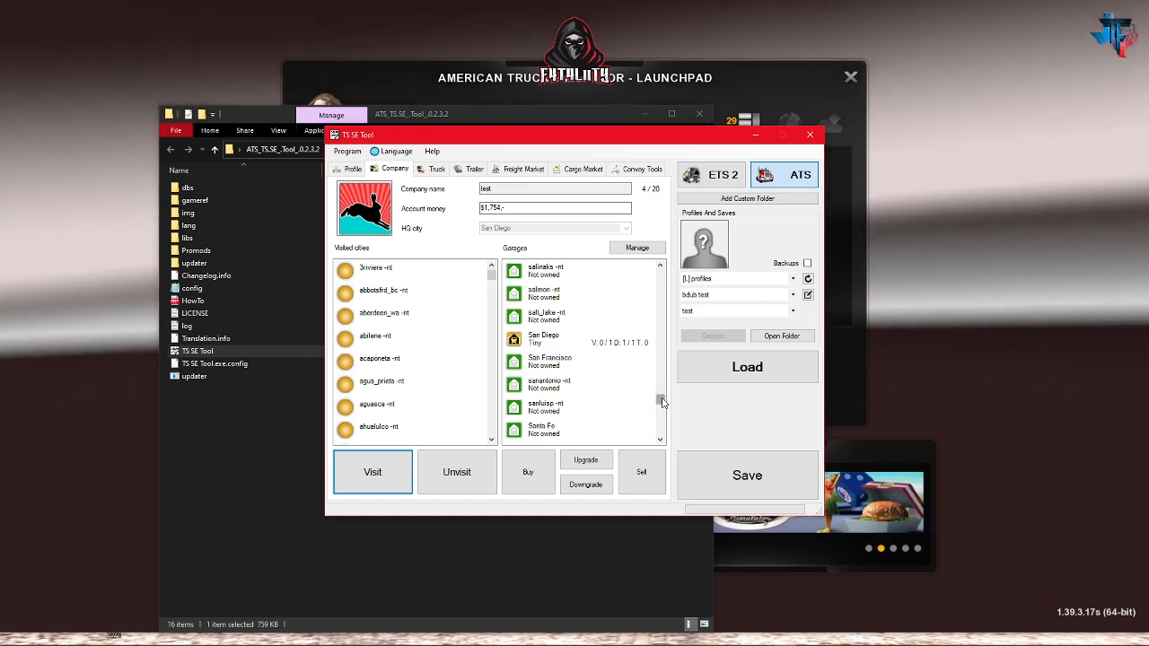
Step: Buy all the garages and upgrade them to Large, including the San Diego headquarters
drag(661, 401, 661, 285)
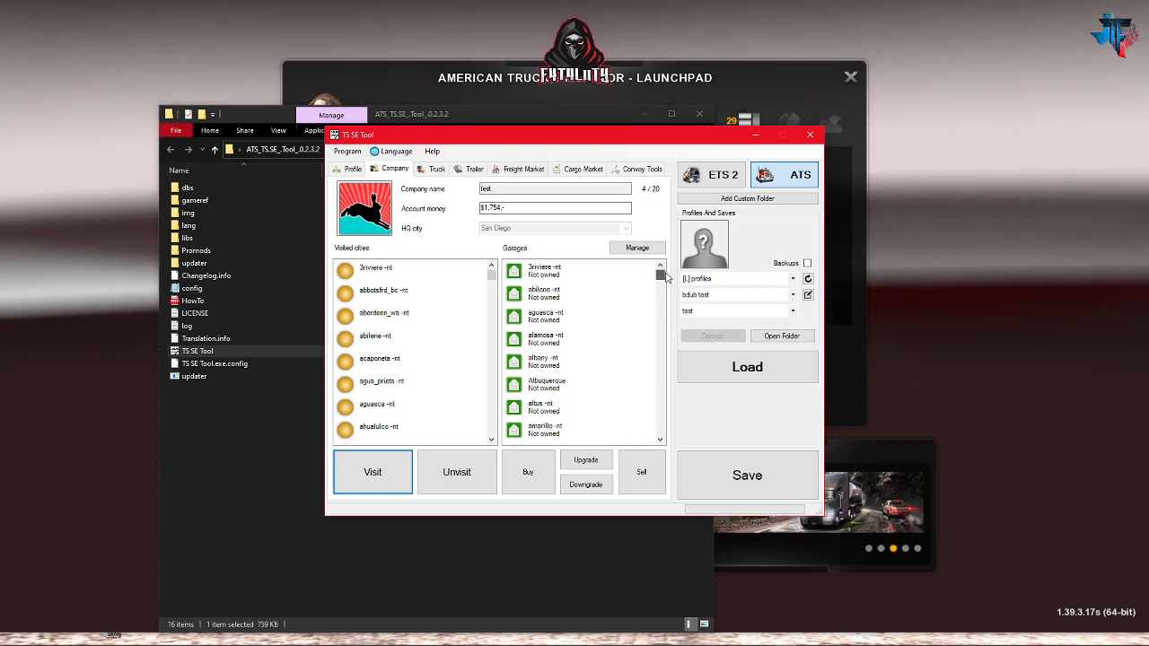
click(537, 478)
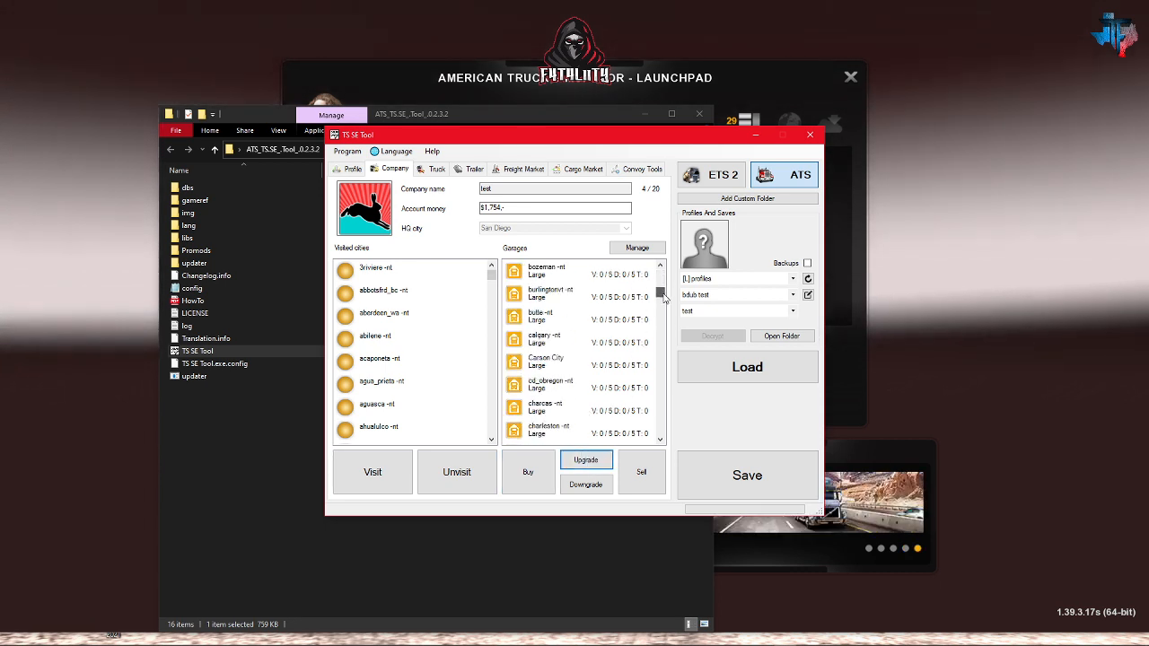
drag(660, 294, 656, 438)
drag(656, 437, 655, 405)
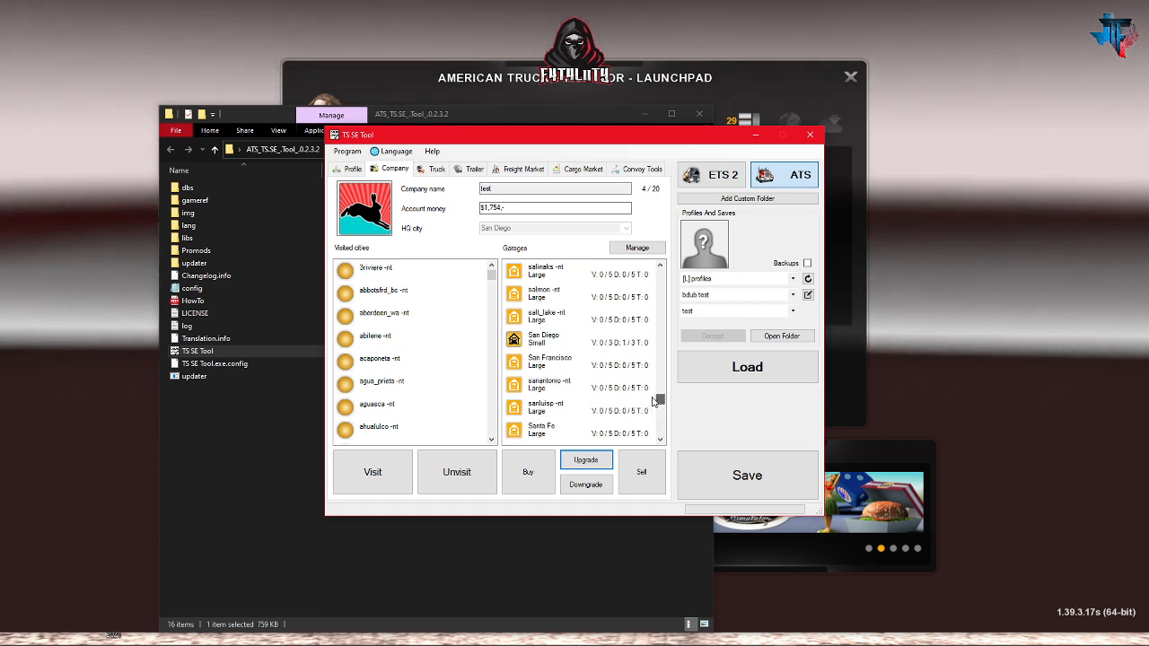
click(530, 344)
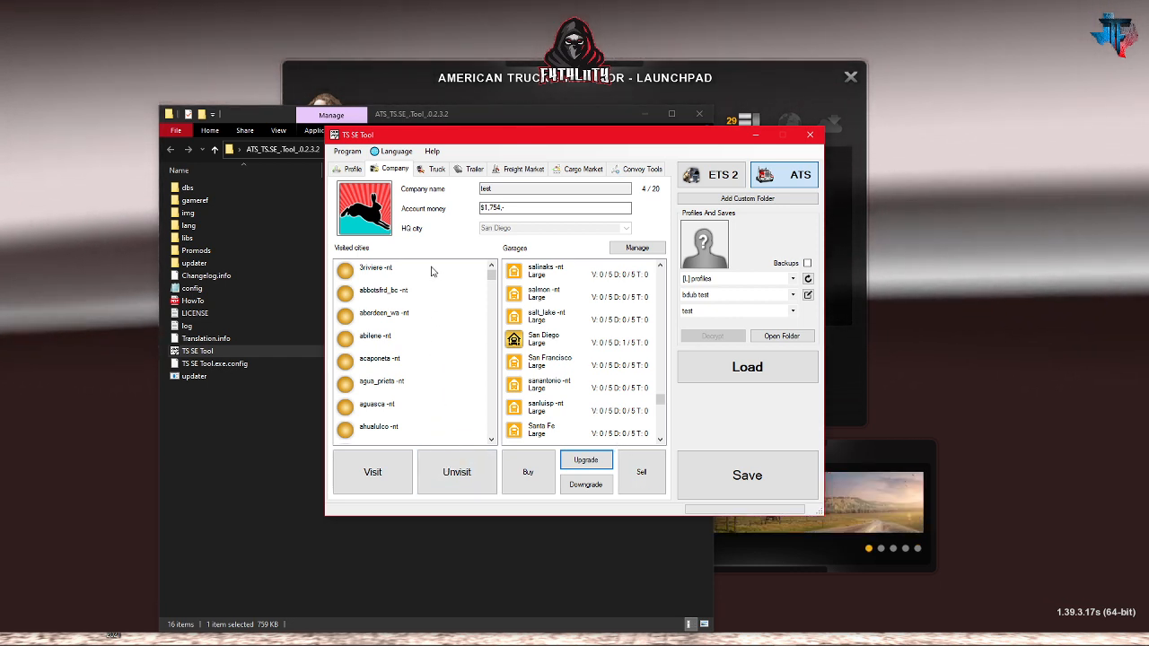
Step: Set the company's account money to $3,000,000,000
click(515, 207)
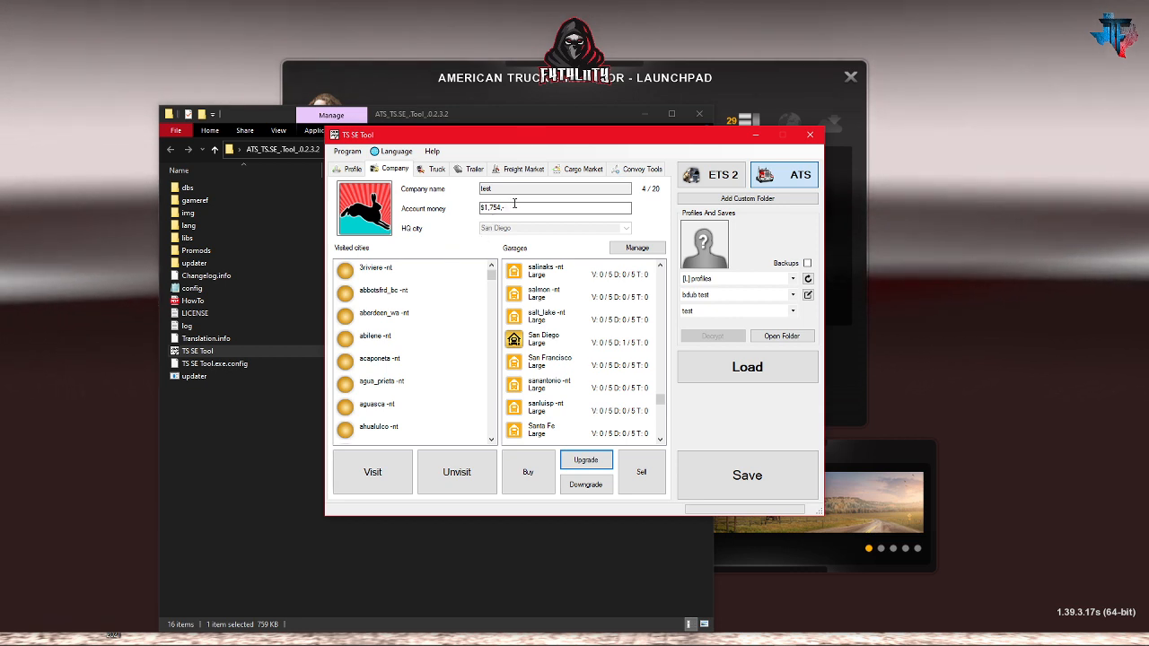
drag(516, 207, 475, 210)
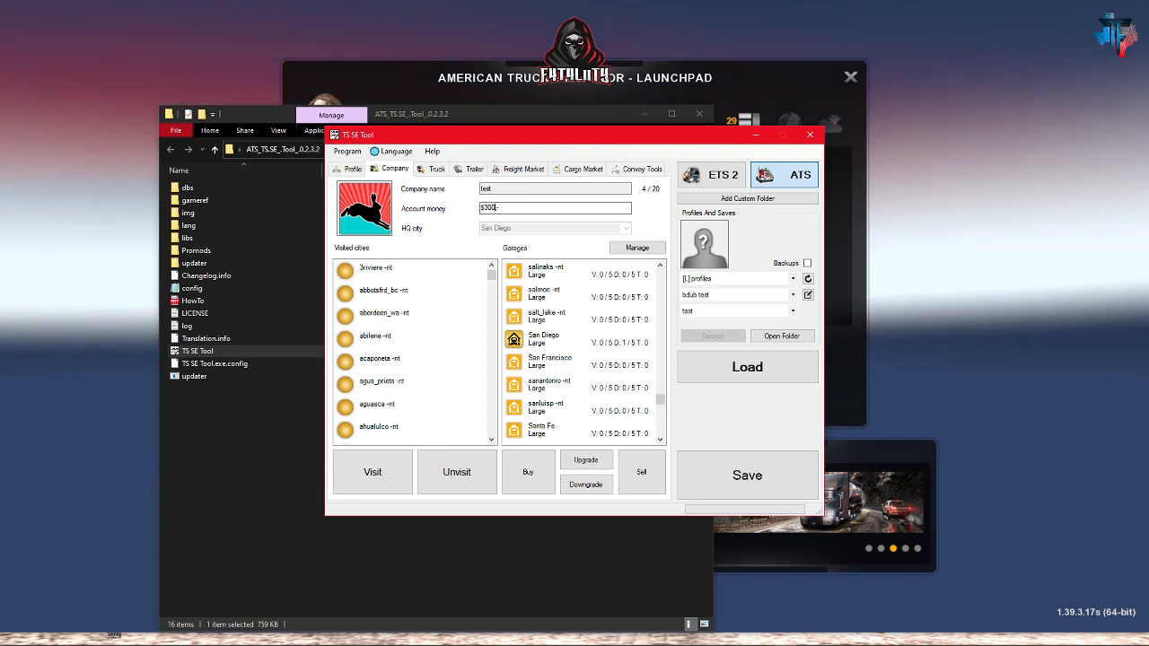
text(000,)
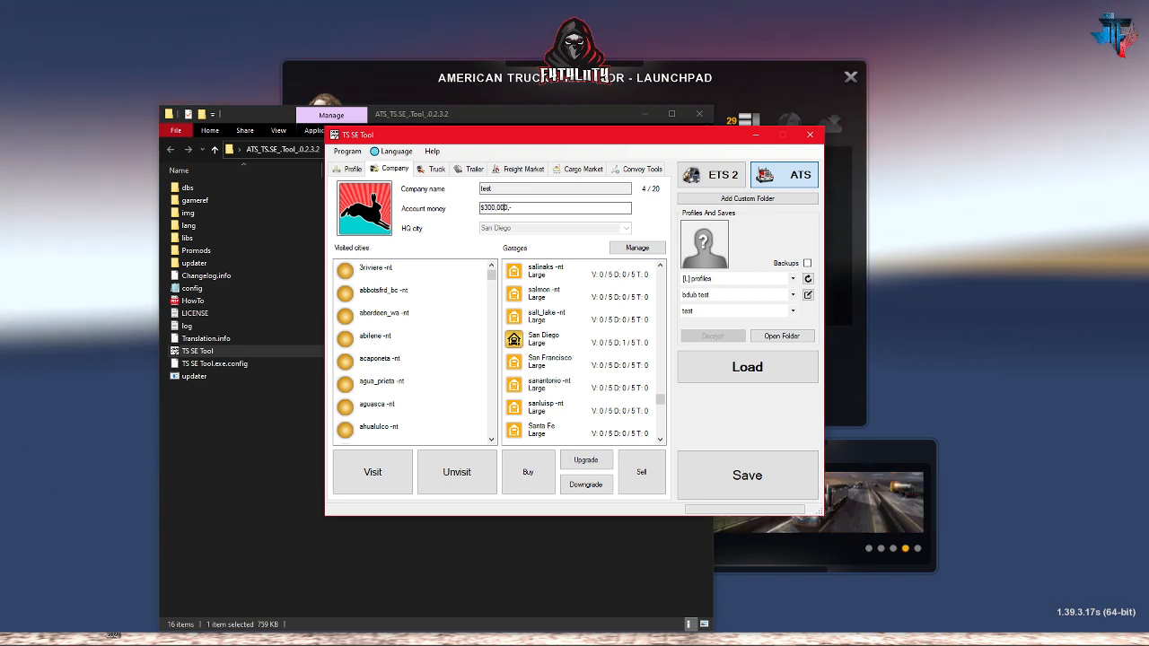
text(0)
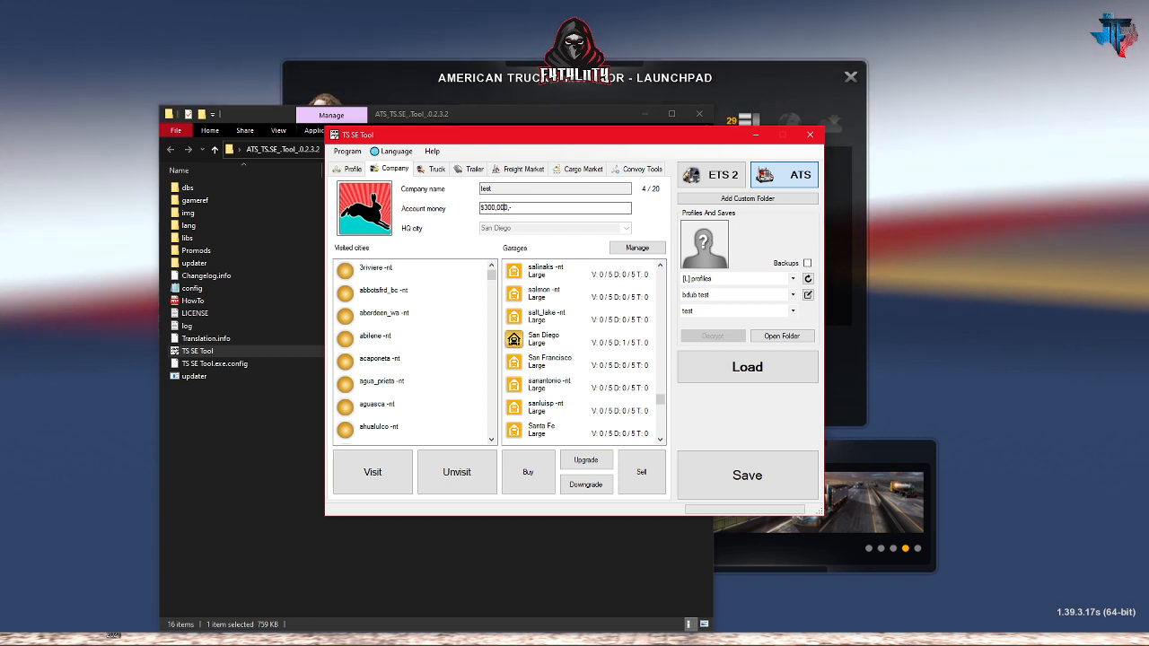
text(00,)
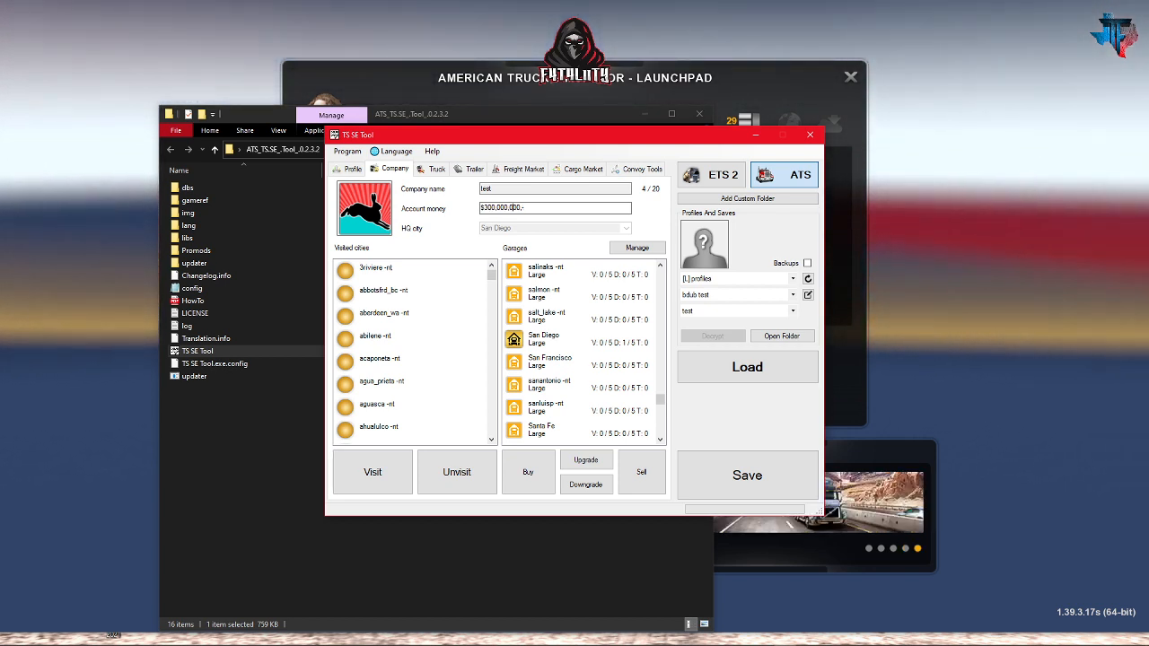
text(0)
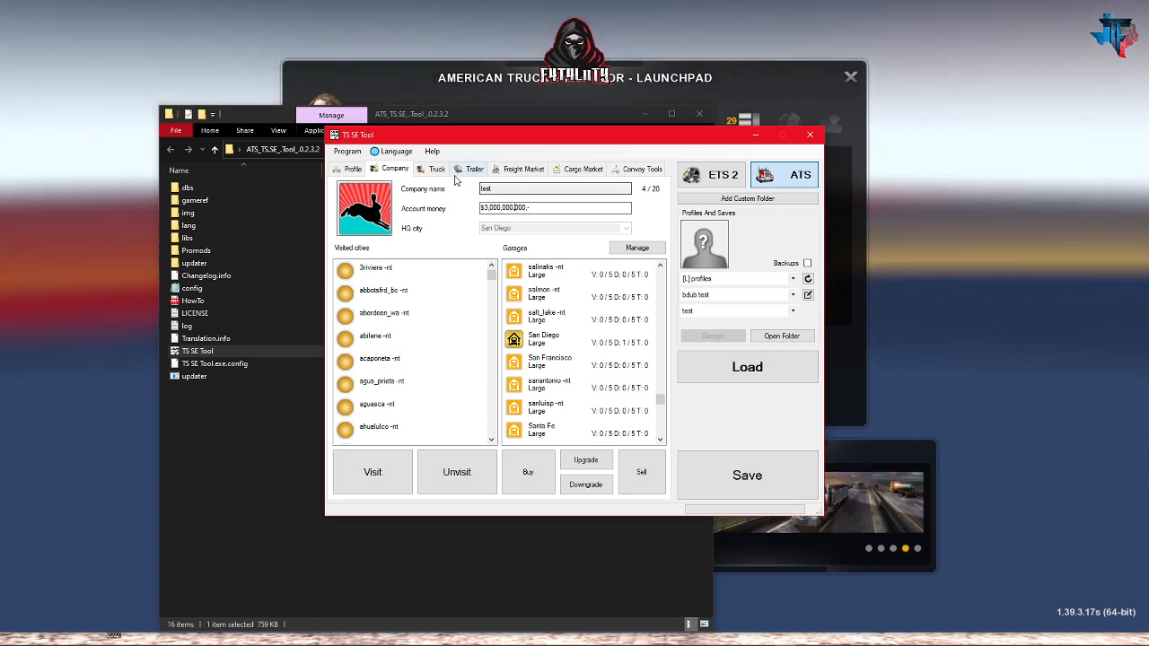
Step: Look through the save's truck, trailer, freight market and cargo market settings
click(435, 170)
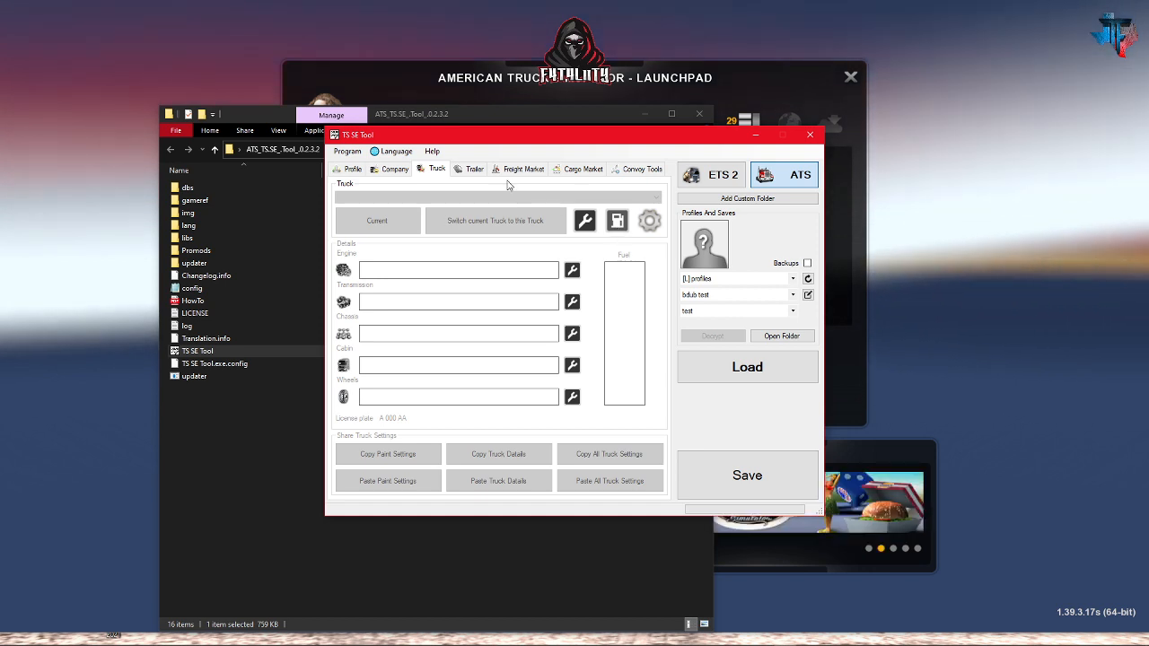
click(470, 168)
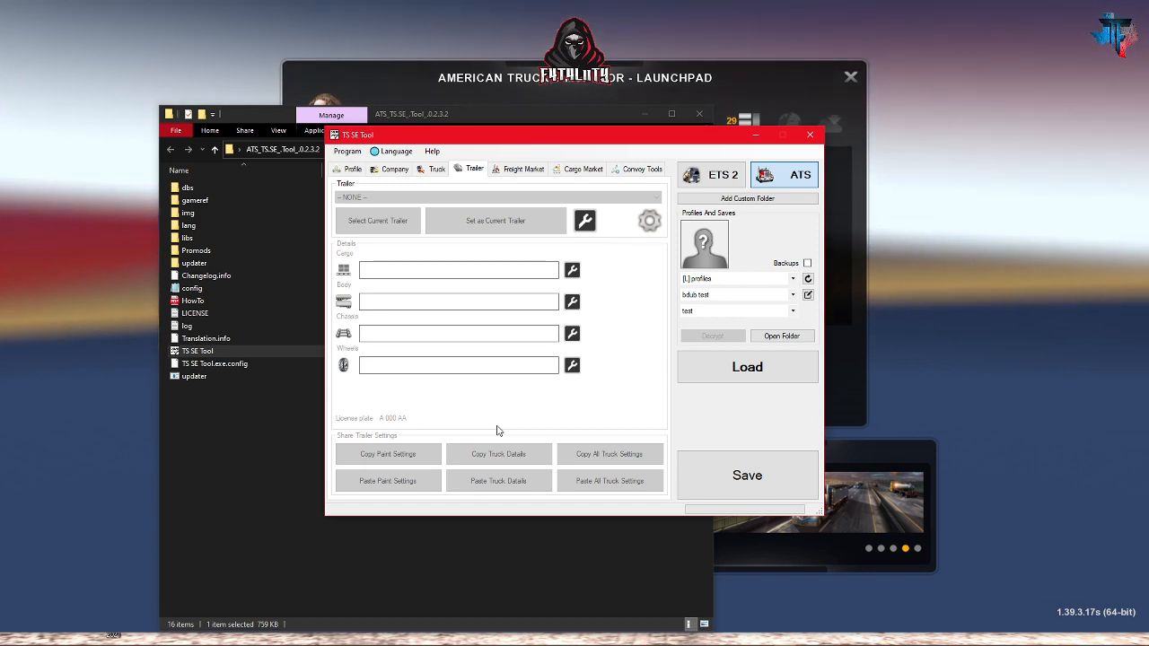
click(523, 169)
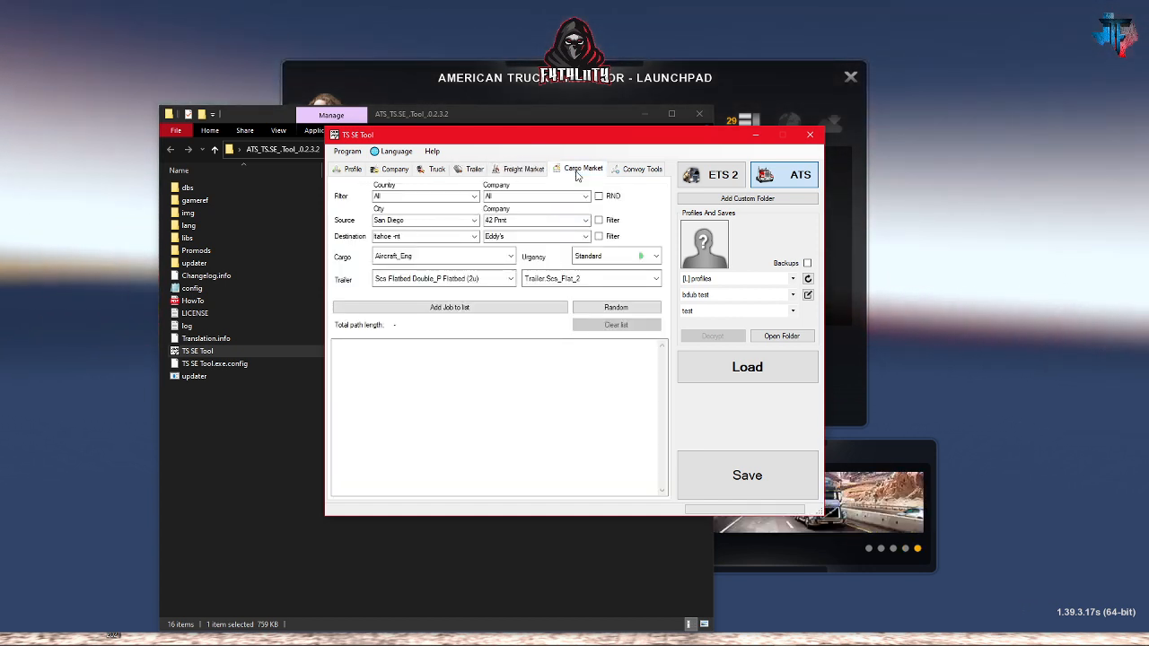
click(579, 171)
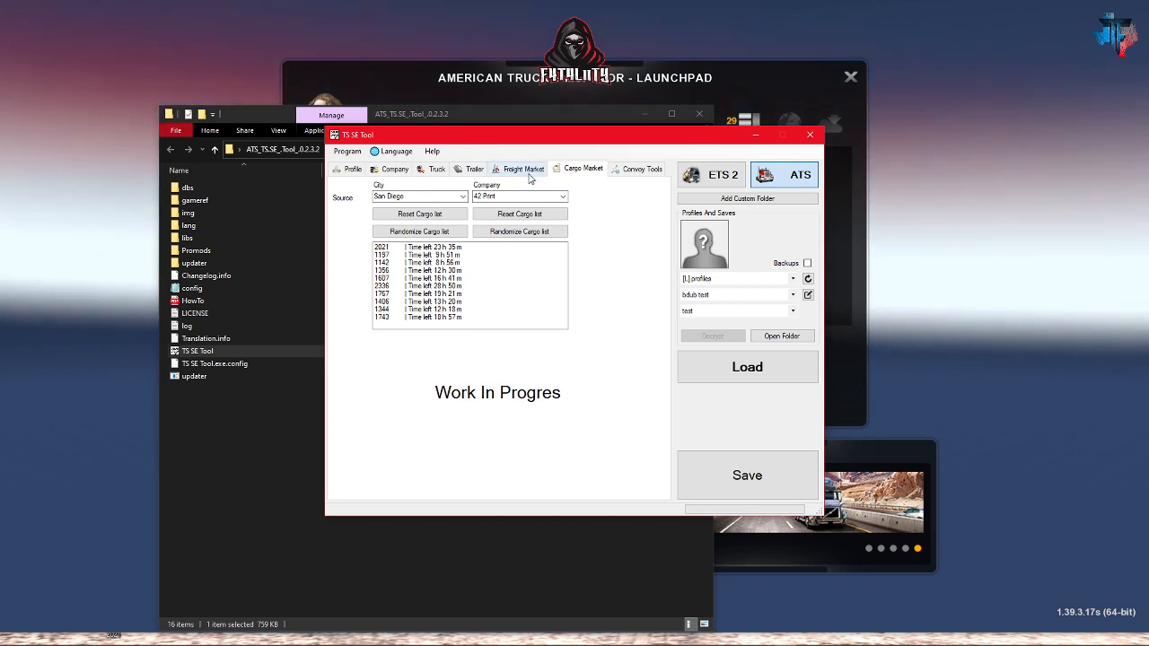
click(525, 169)
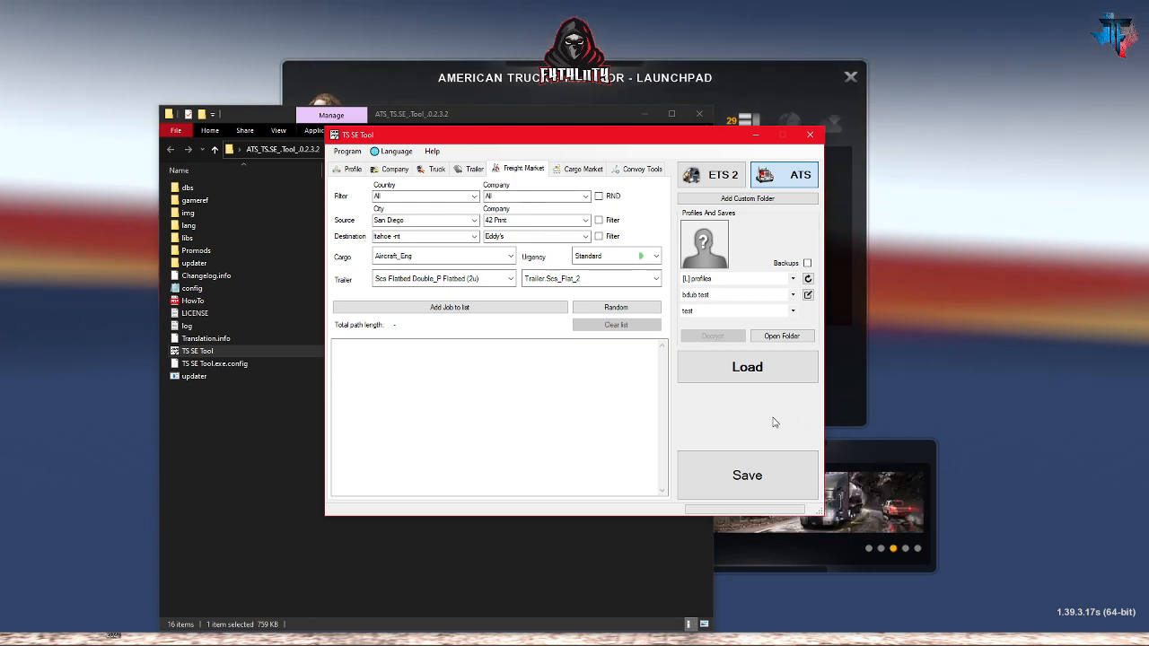
Step: Save the edited game file, then close the save editor and its folder window
click(732, 483)
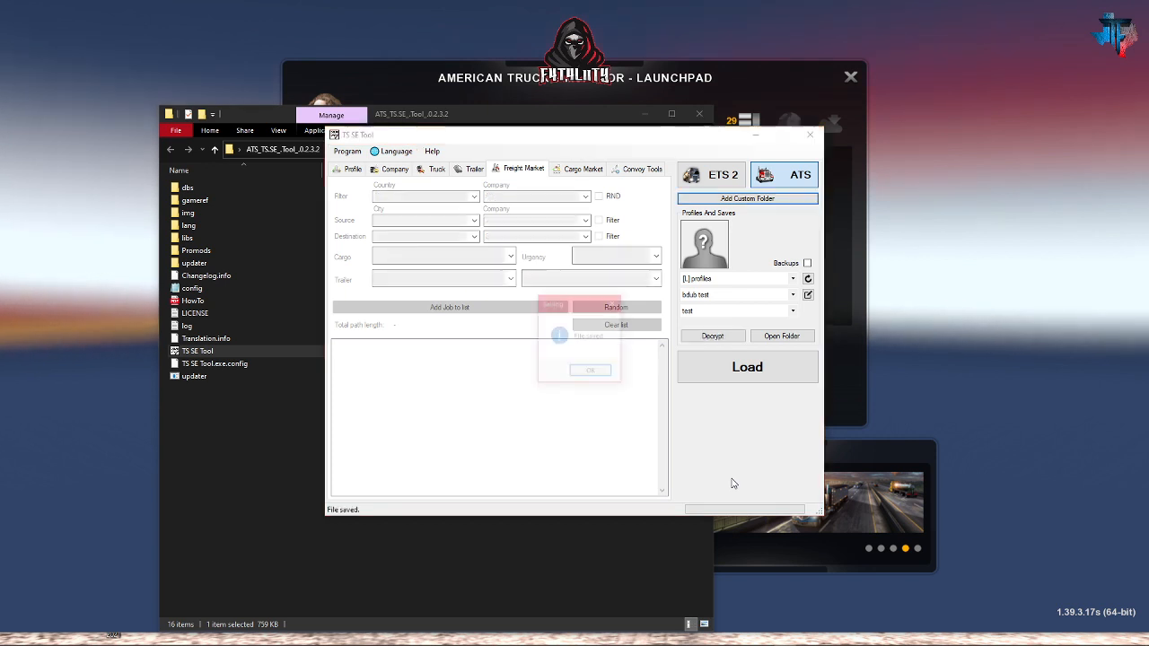
click(591, 371)
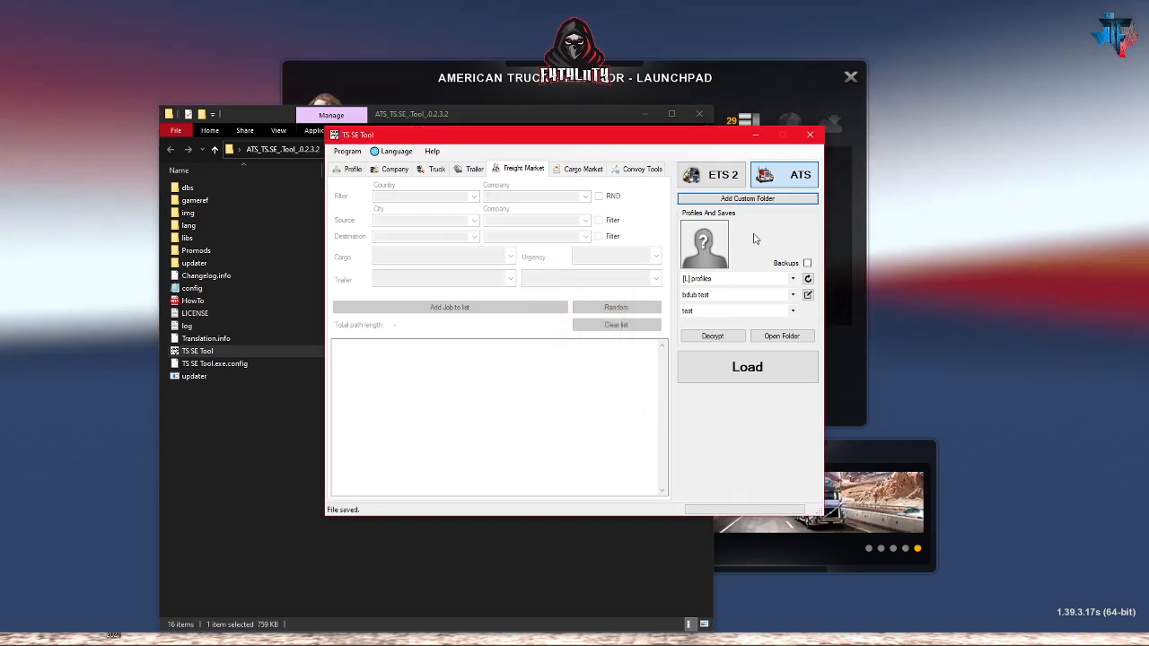
click(811, 138)
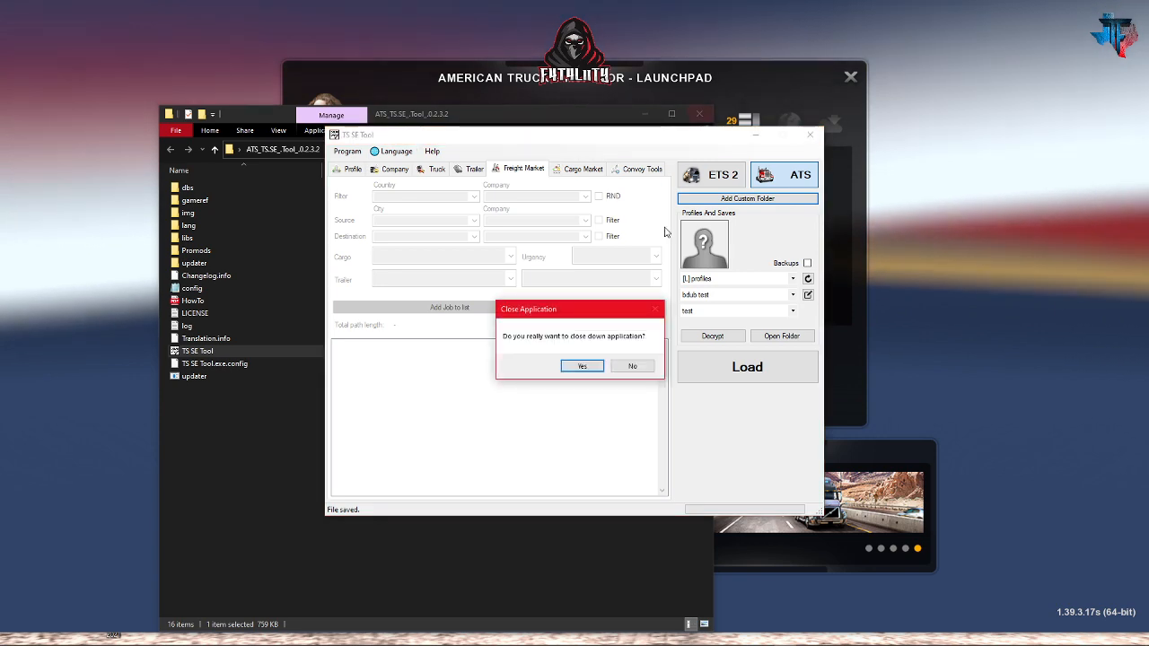
click(583, 364)
click(699, 114)
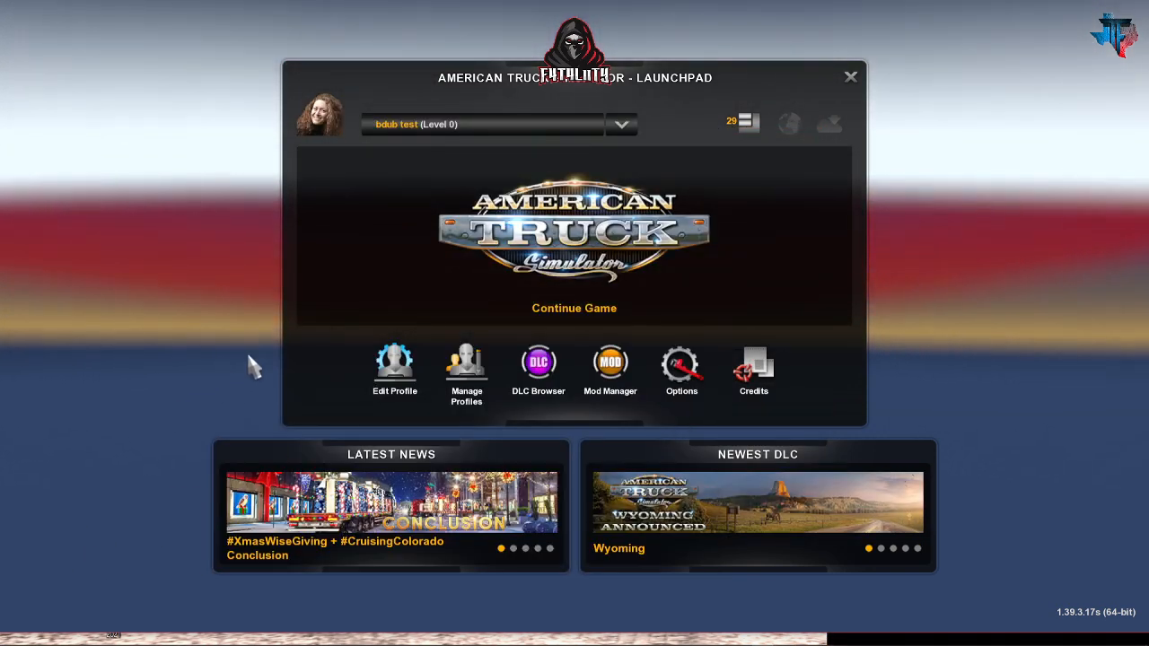
Step: Switch to American Truck Simulator, continue the game with the bdub test profile and check the cities on the world map
click(574, 308)
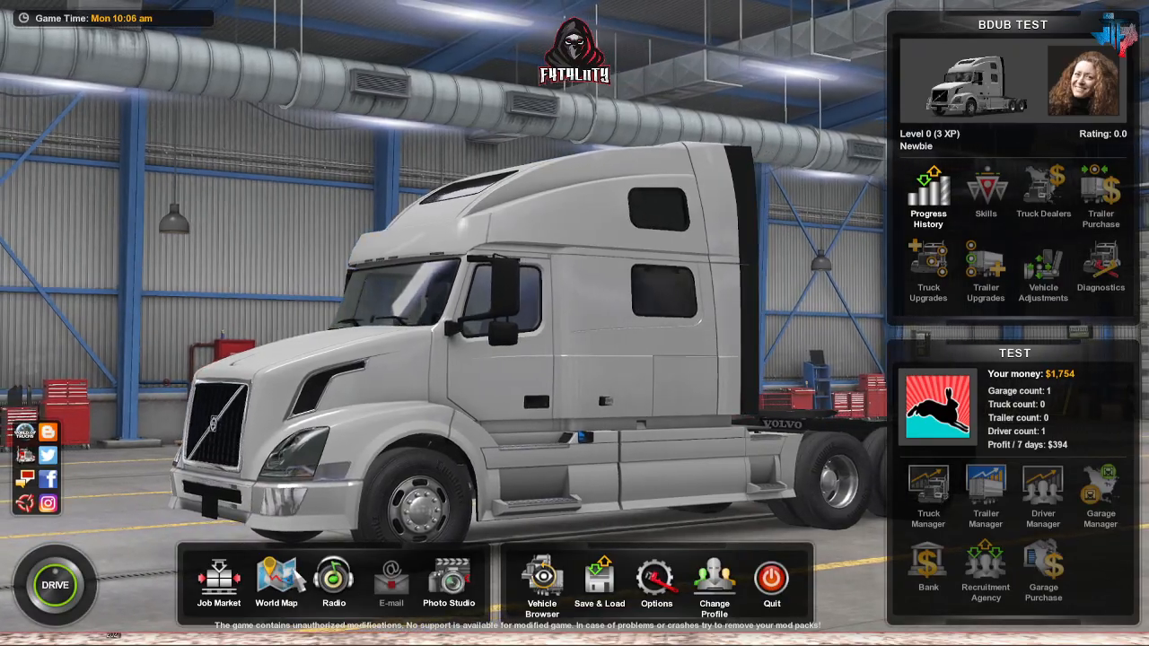
click(292, 594)
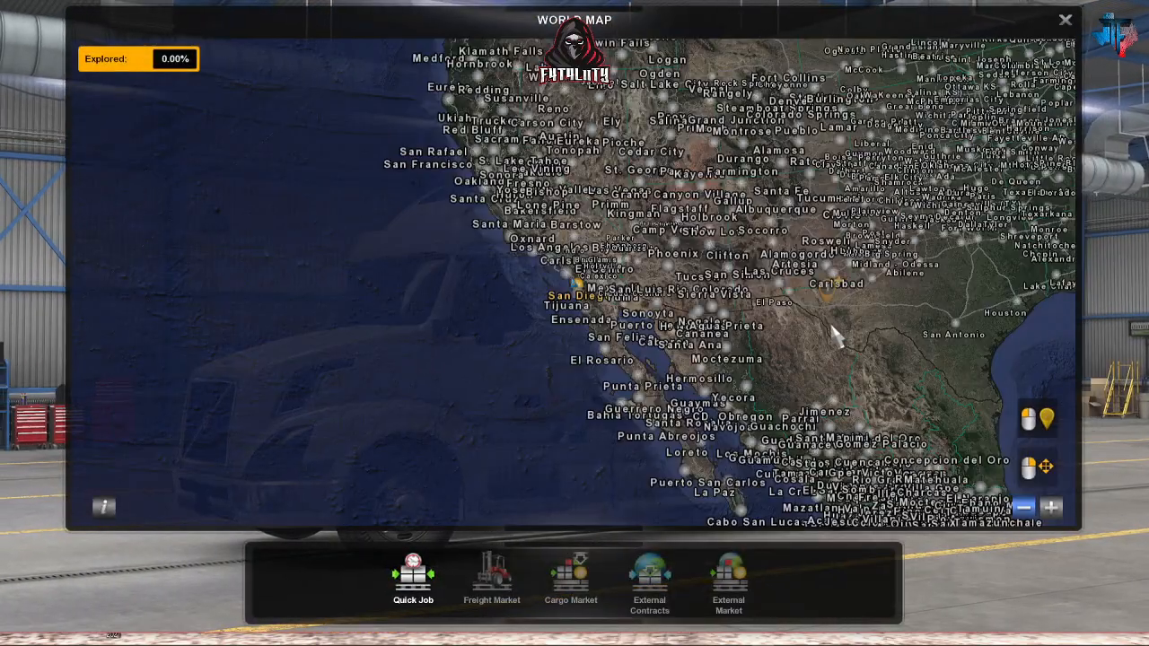
drag(833, 334, 476, 395)
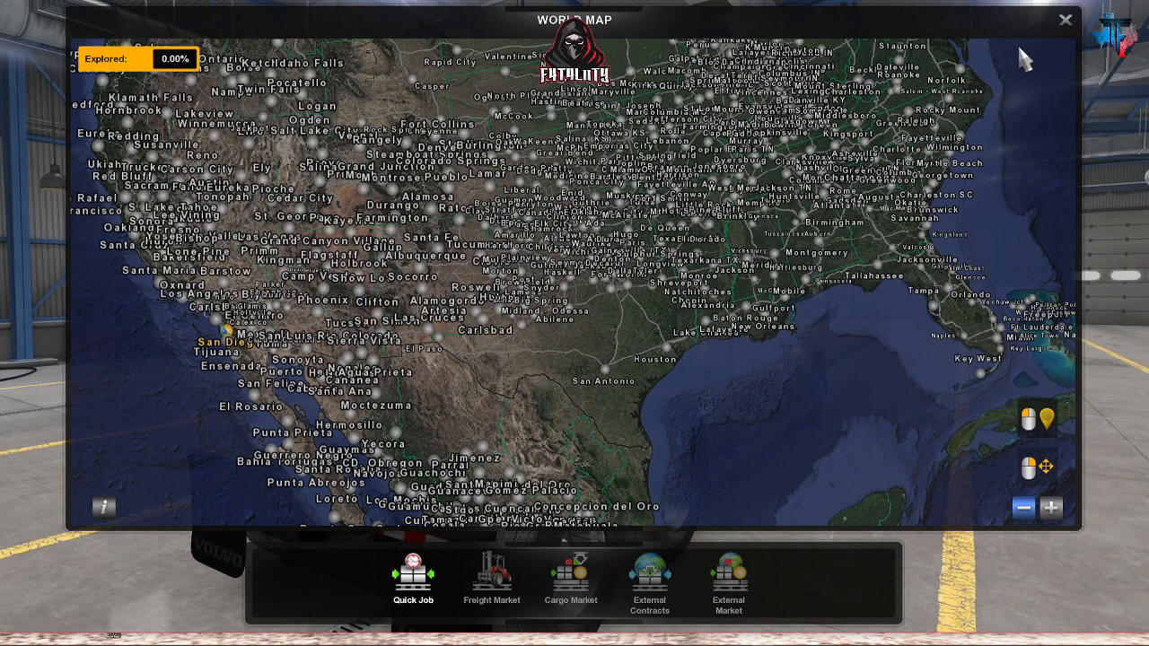
click(1067, 20)
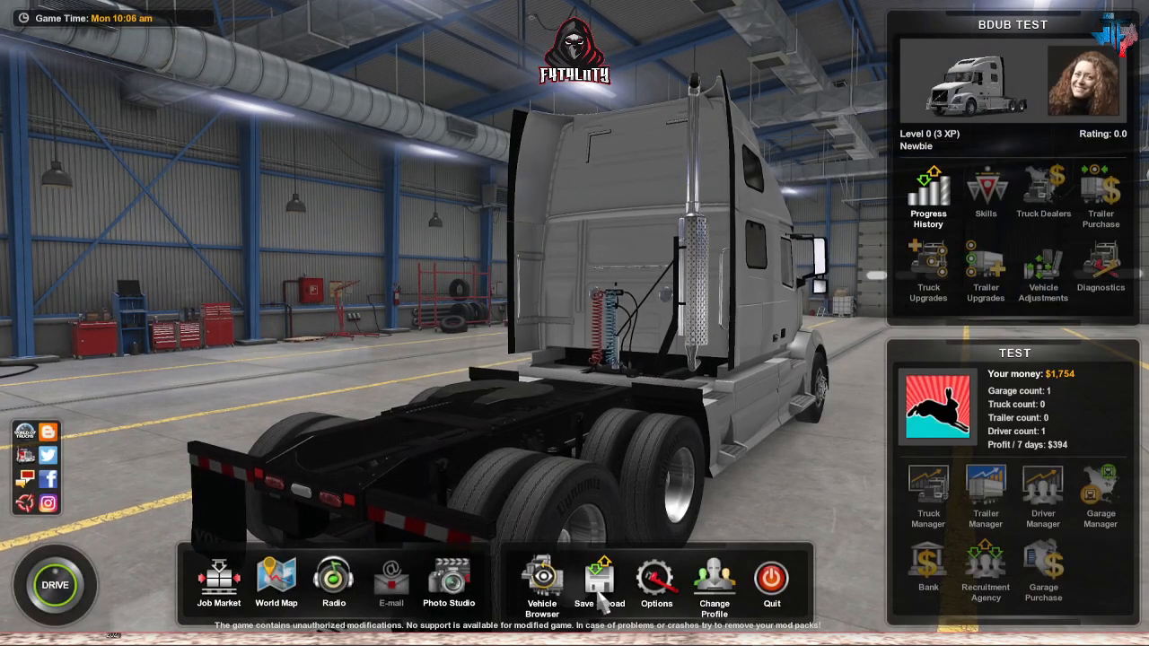
Step: Load the edited saved game named "test"
click(601, 595)
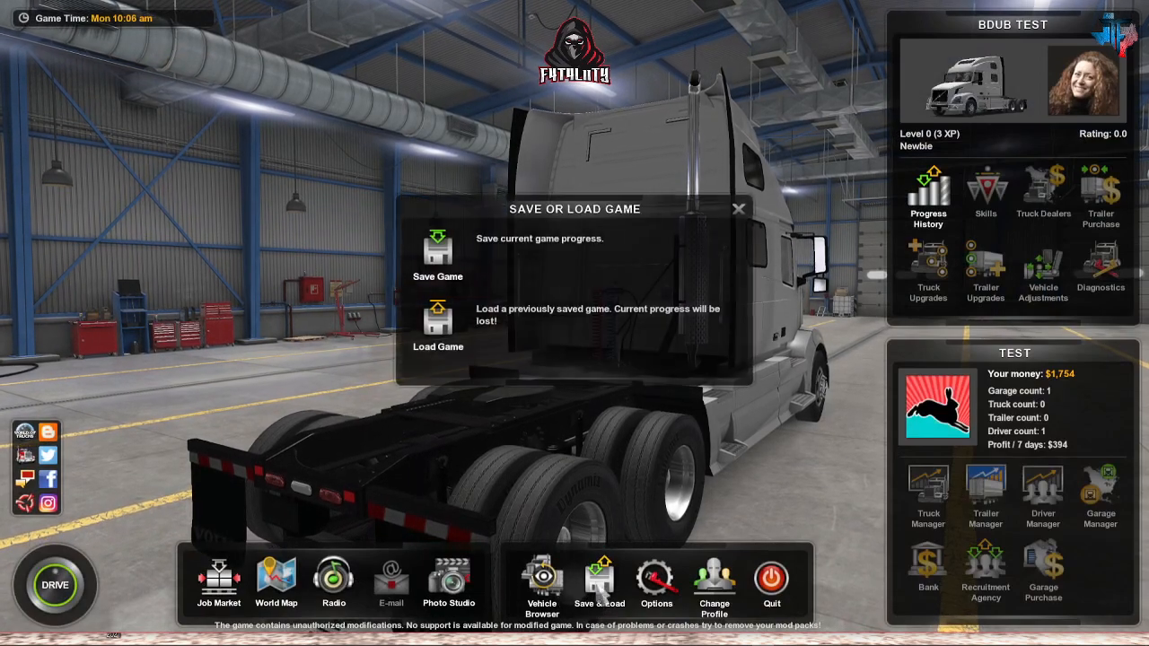
click(438, 325)
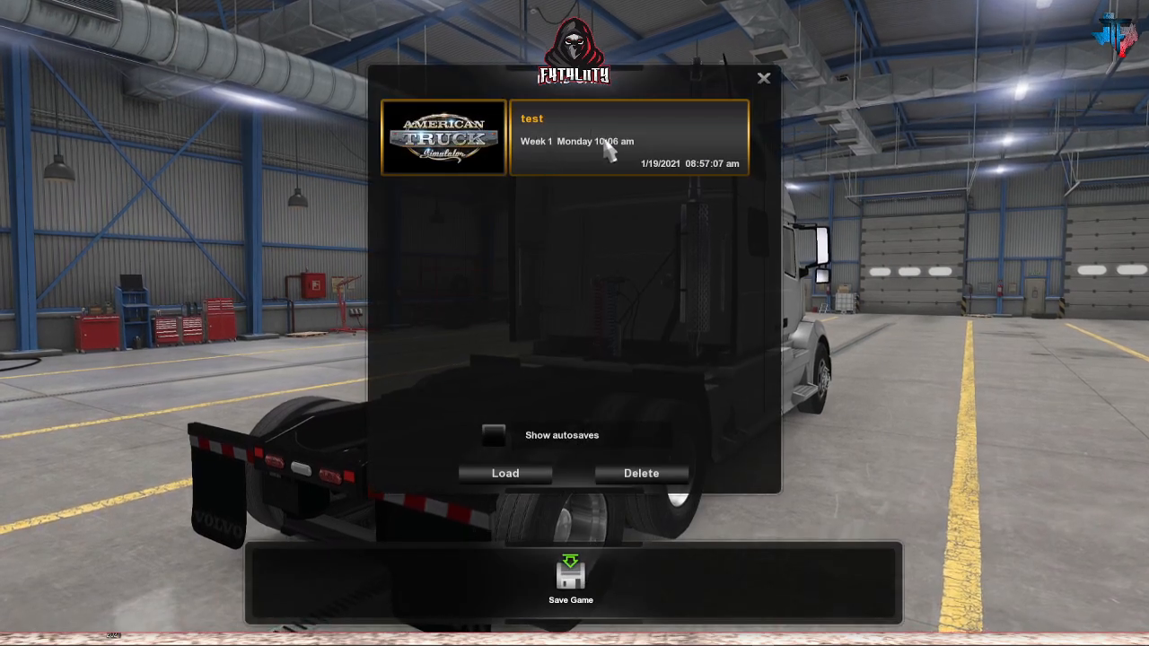
click(509, 475)
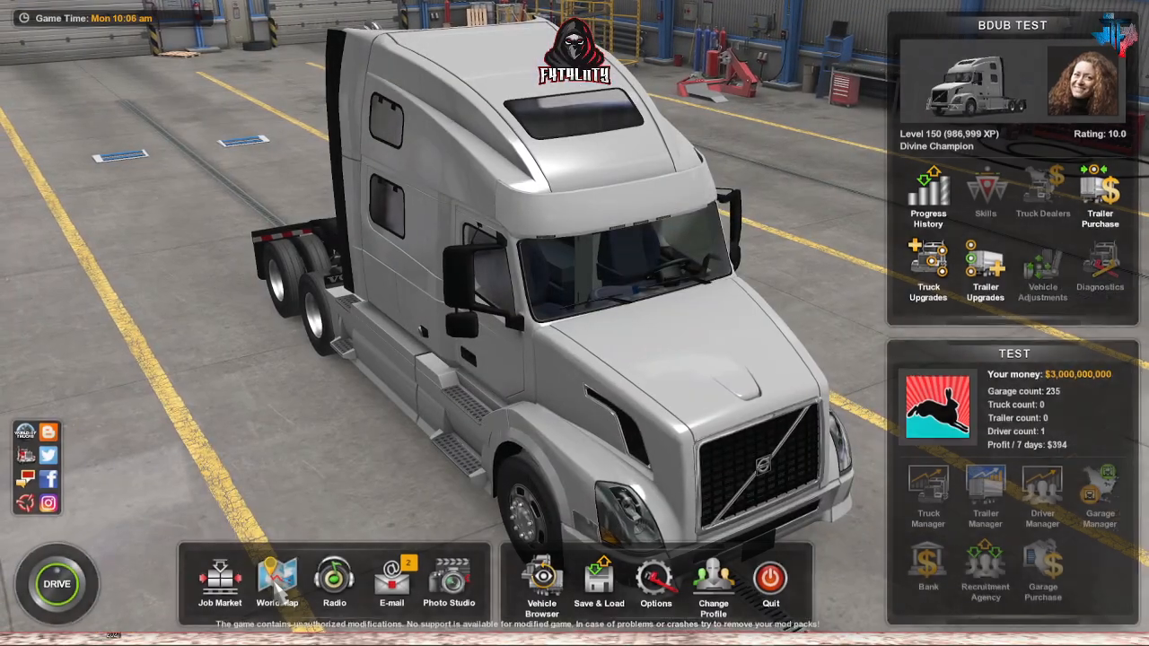
Step: Examine the world map across the United States, Mexico and Canada to check which cities are discovered
click(280, 588)
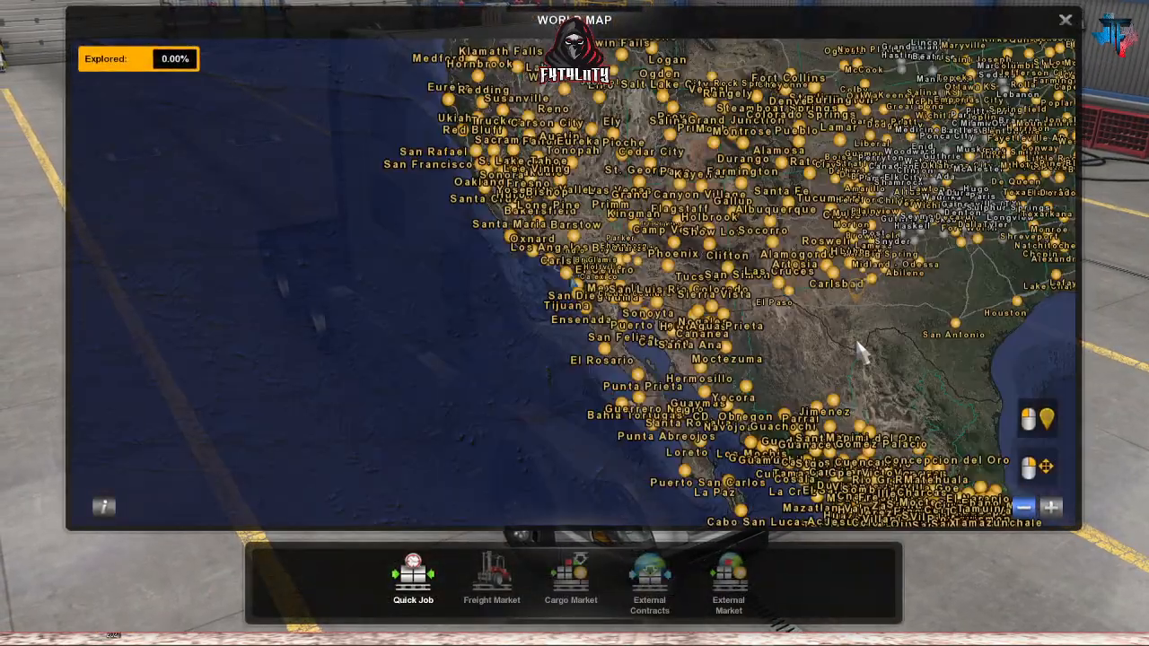
drag(859, 350, 409, 529)
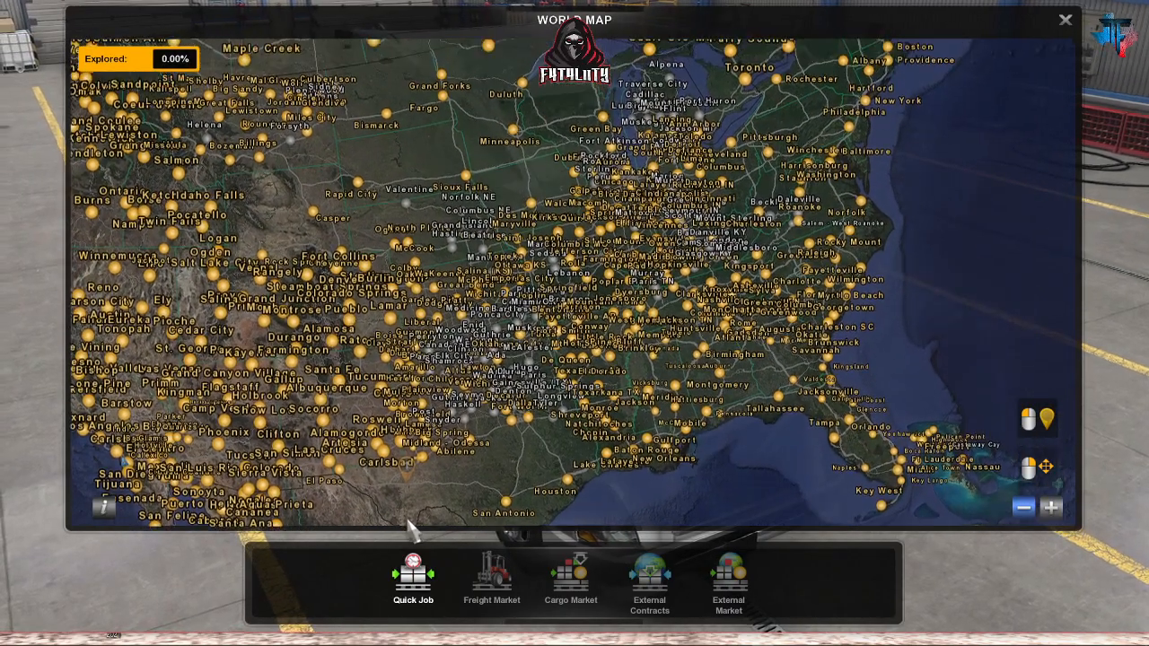
drag(460, 170, 615, 437)
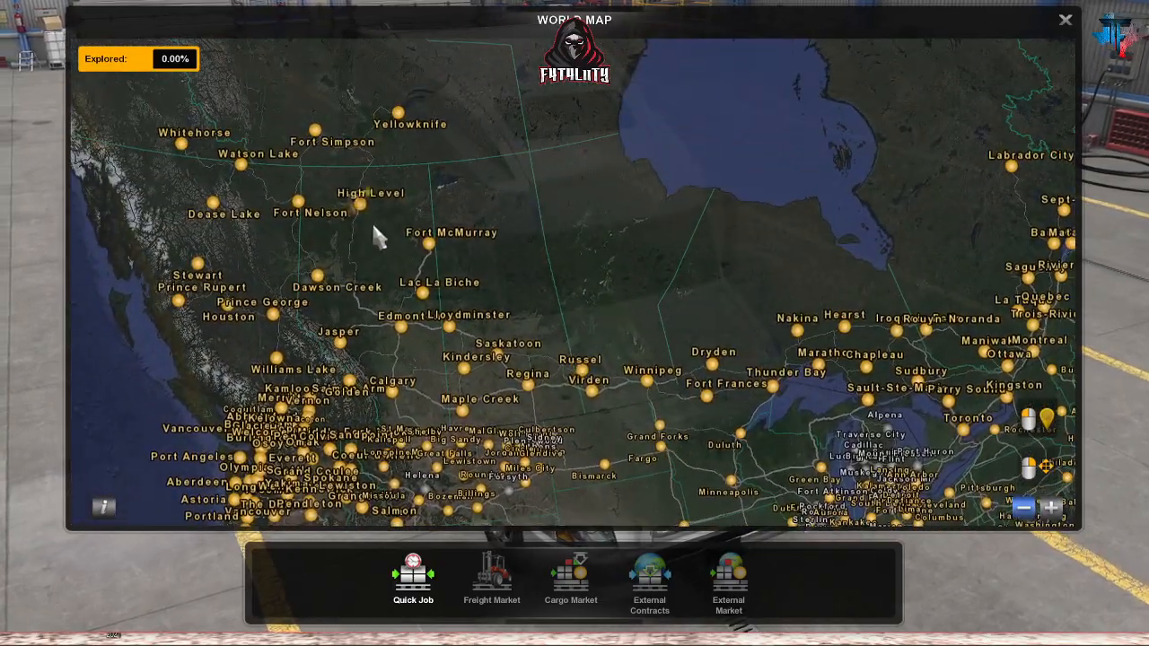
drag(377, 235, 505, 527)
drag(280, 290, 94, 96)
drag(628, 410, 136, 27)
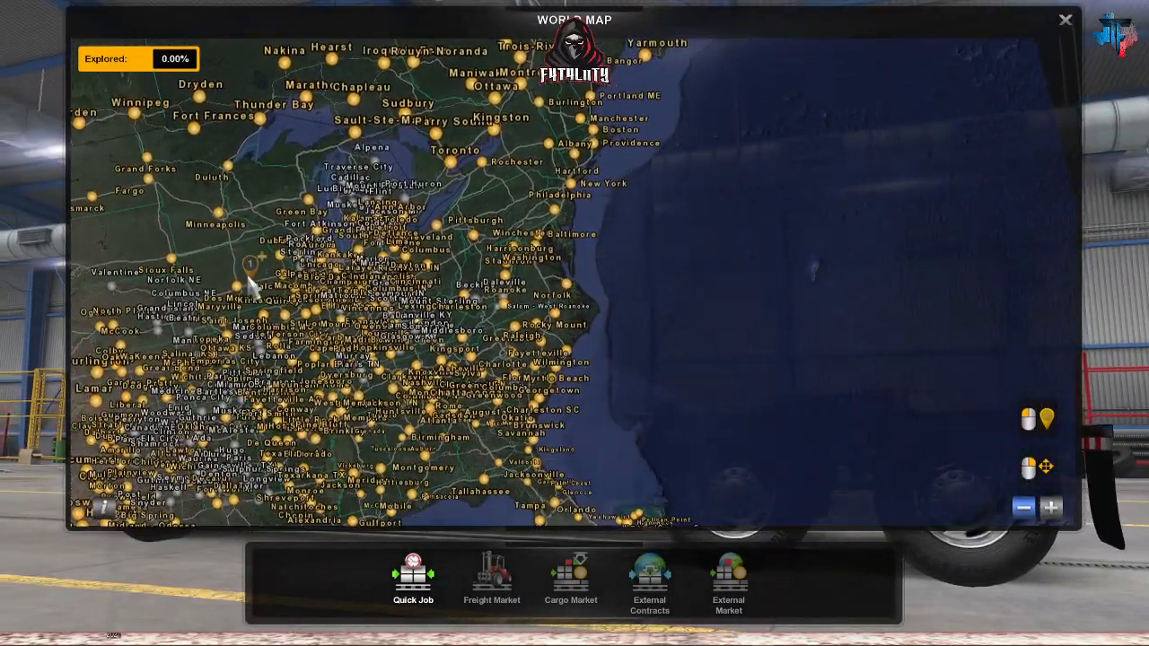
drag(250, 280, 397, 154)
drag(377, 436, 546, 380)
drag(447, 369, 321, 499)
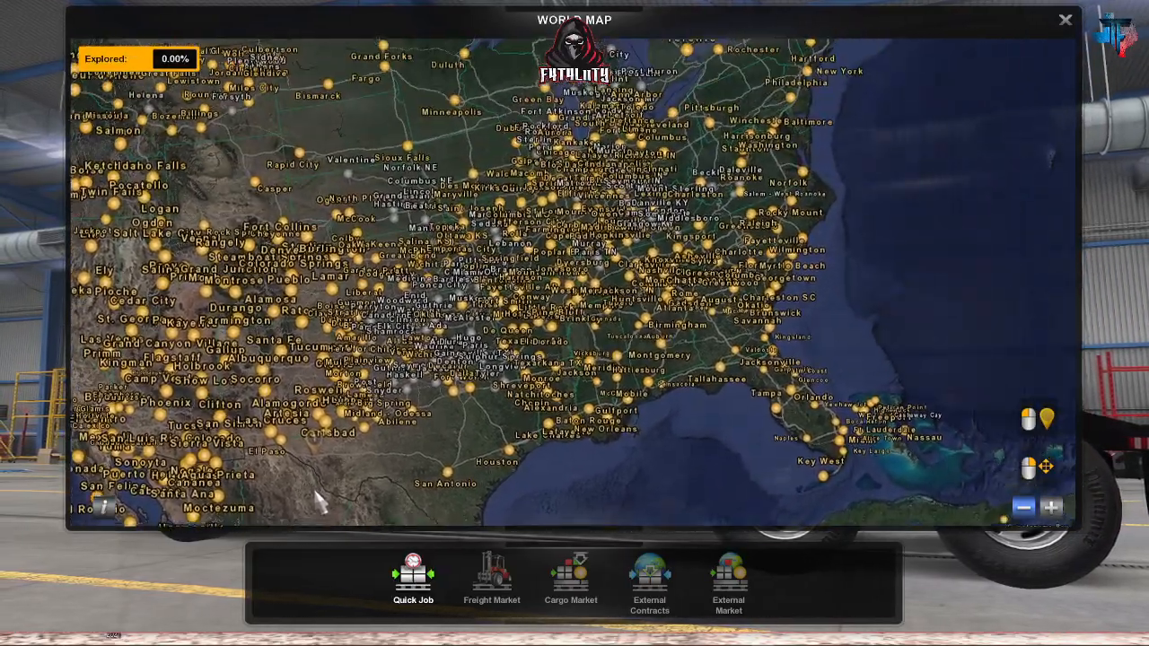
click(1065, 20)
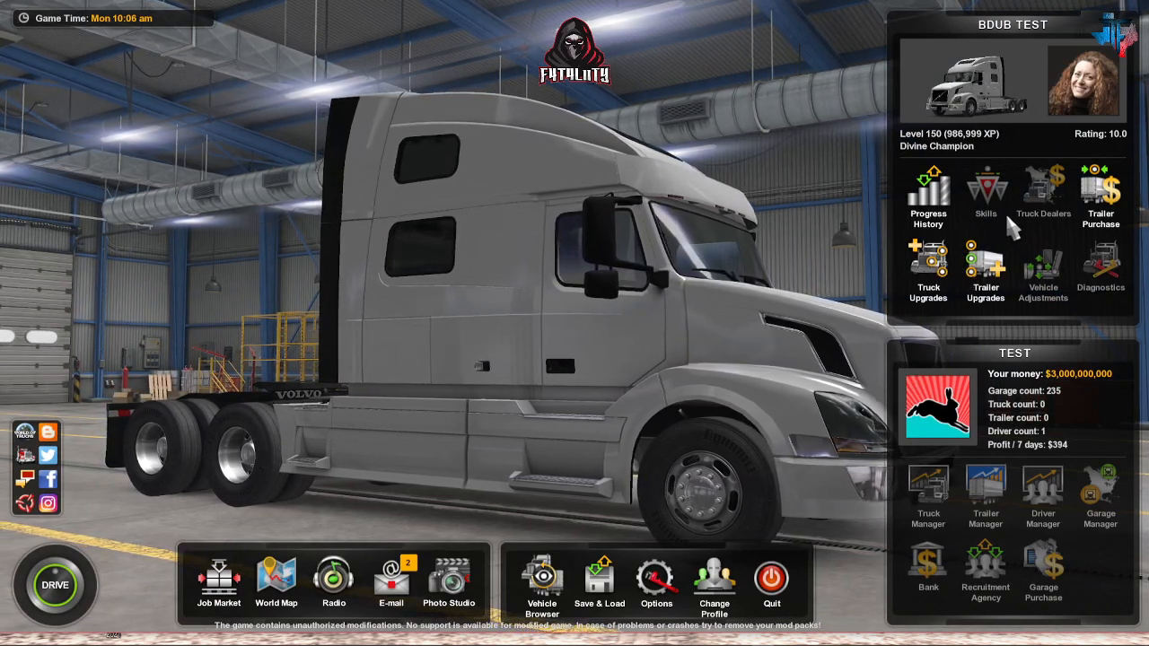
Step: Choose the Flatbed from the stock trailer offers and agree to buy it without owning a truck
click(1096, 201)
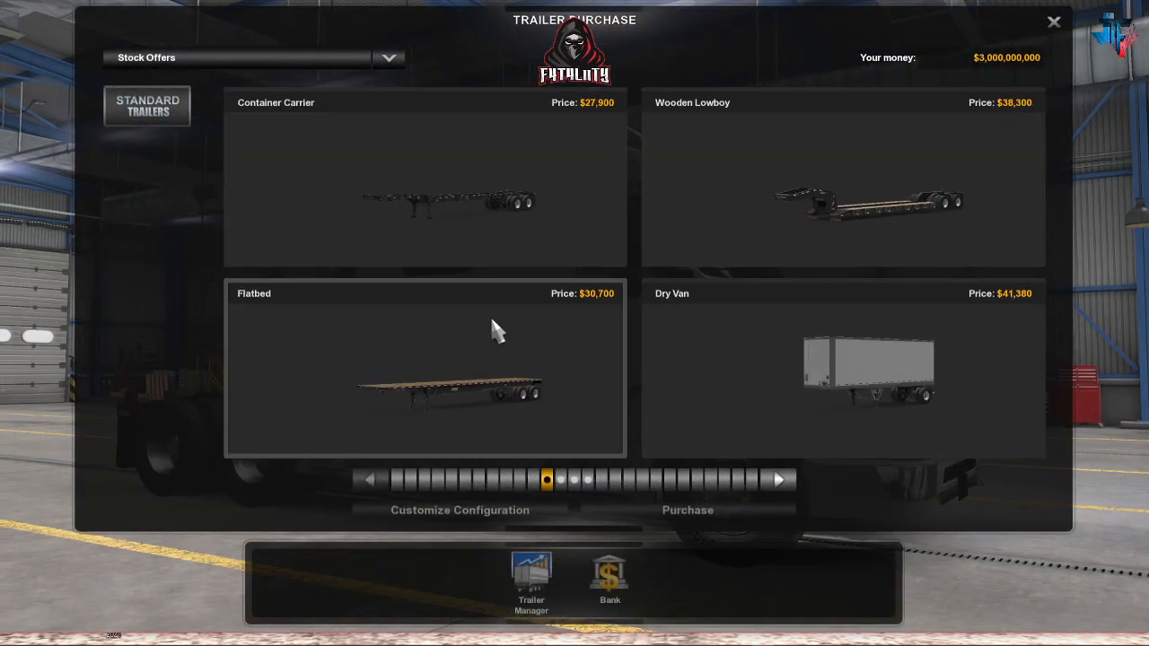
click(467, 398)
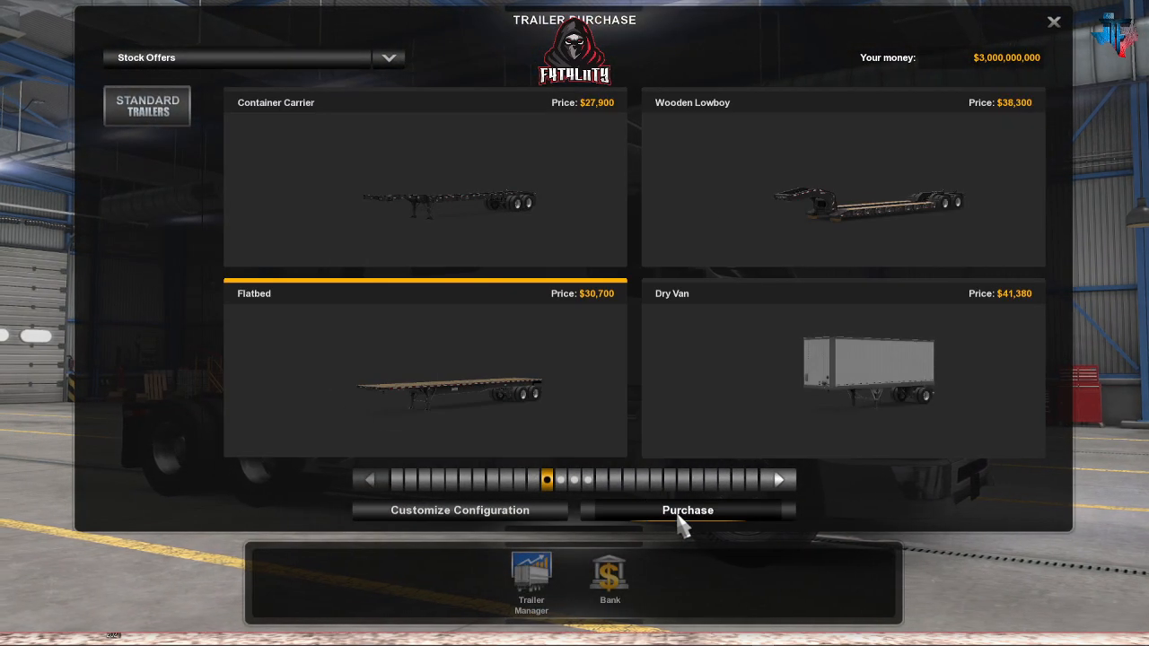
click(682, 512)
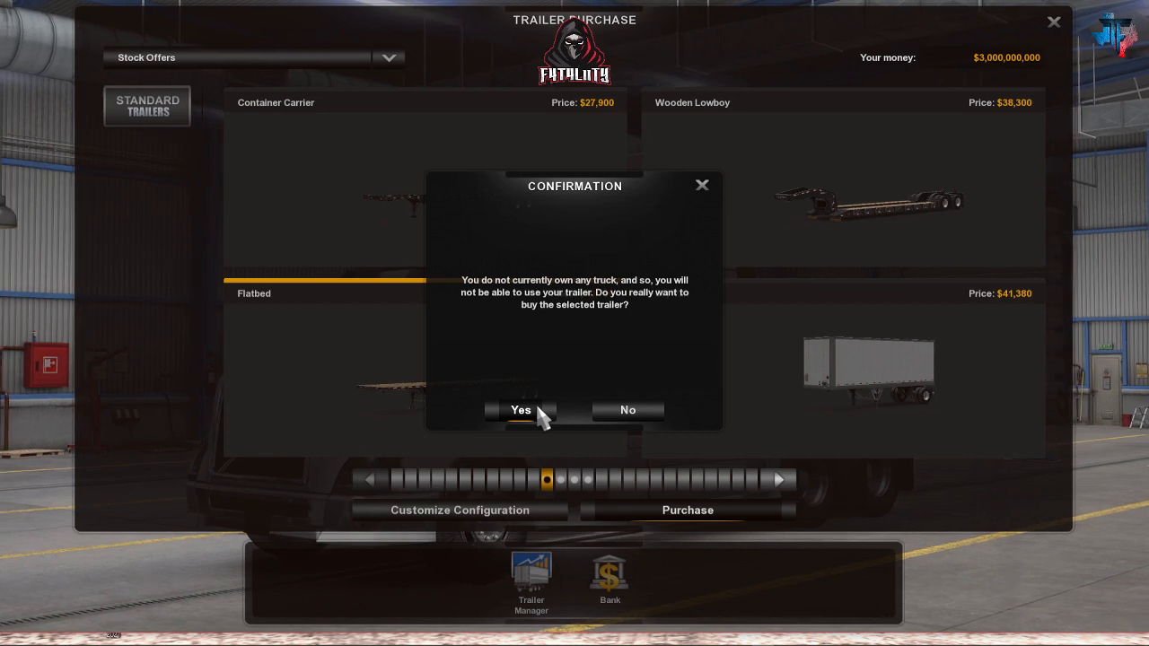
click(539, 409)
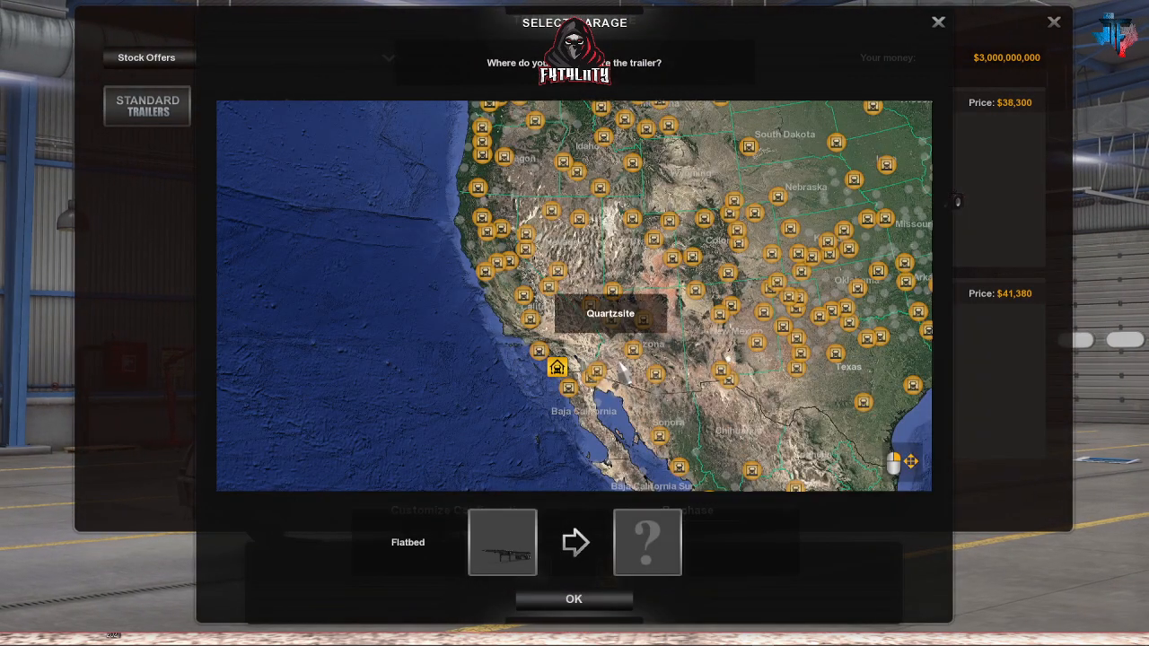
Step: Look over the owned garages, assign the Flatbed to the New York garage and complete the trailer purchase
drag(775, 401, 914, 422)
drag(442, 323, 260, 469)
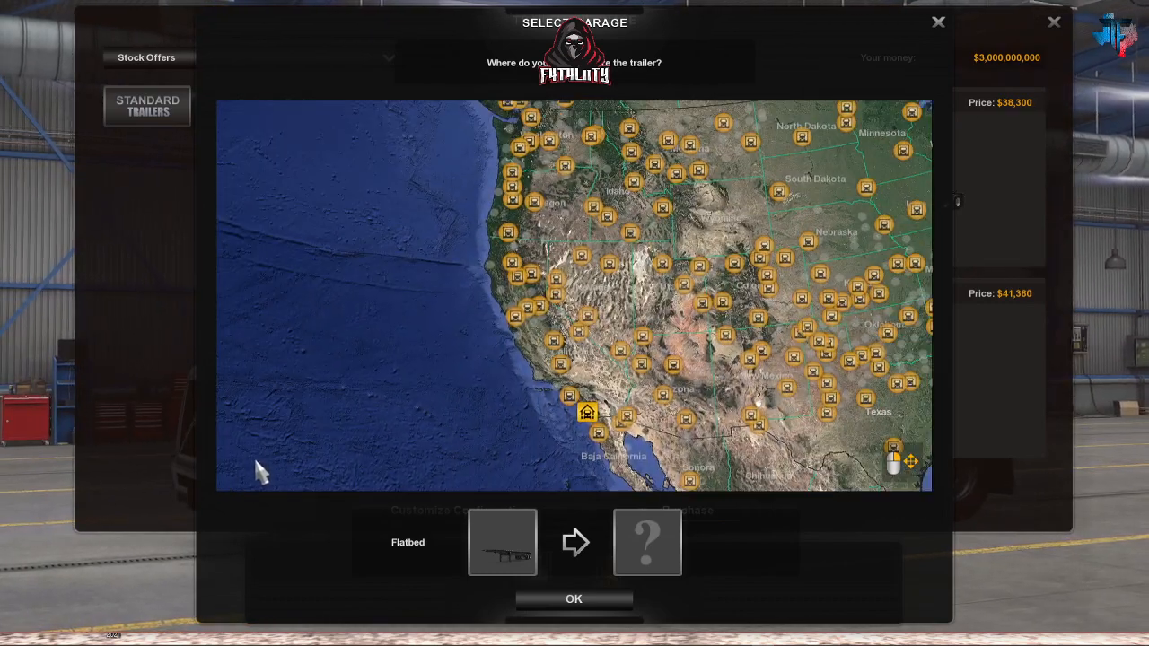
drag(707, 218, 432, 431)
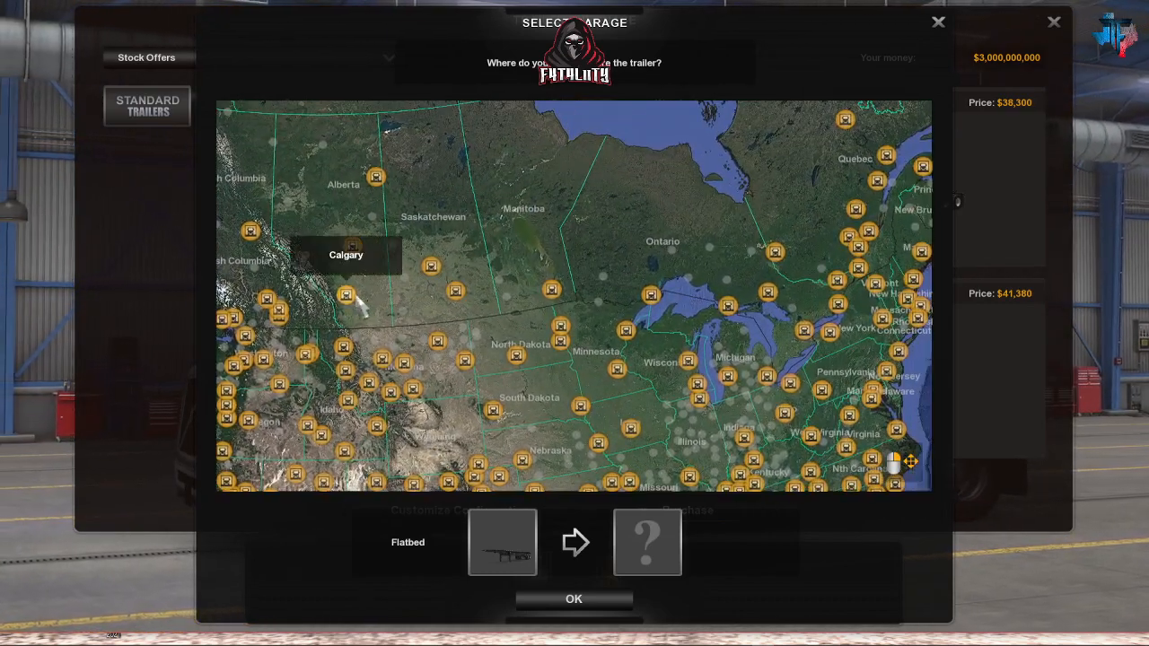
drag(393, 304, 354, 39)
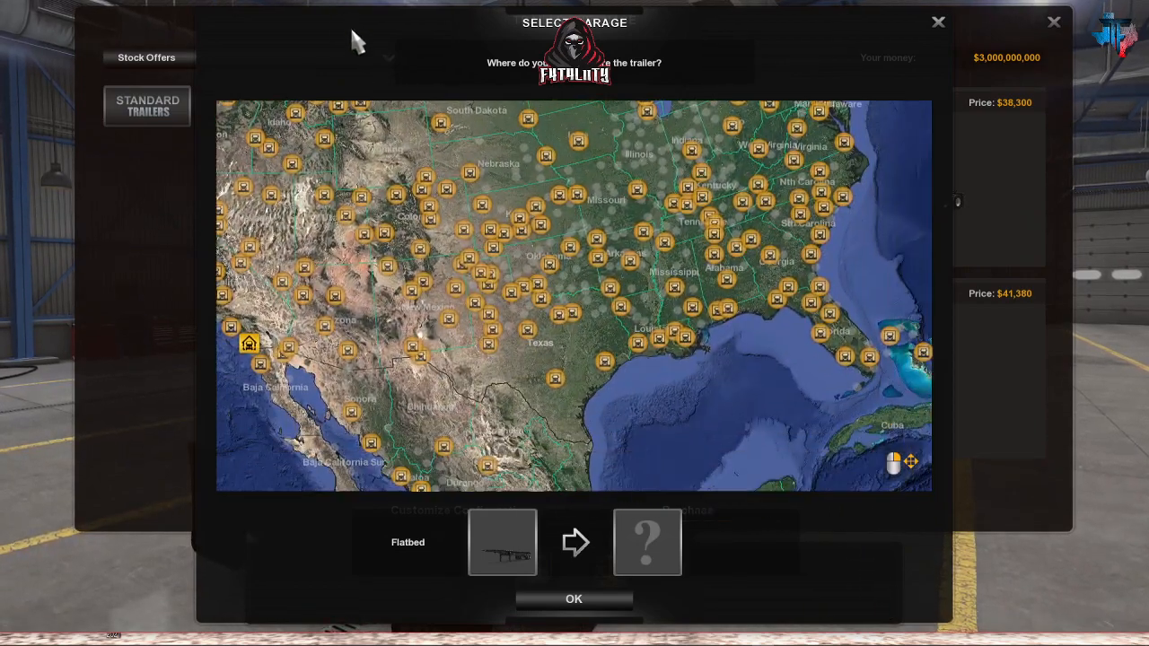
drag(489, 388, 352, 492)
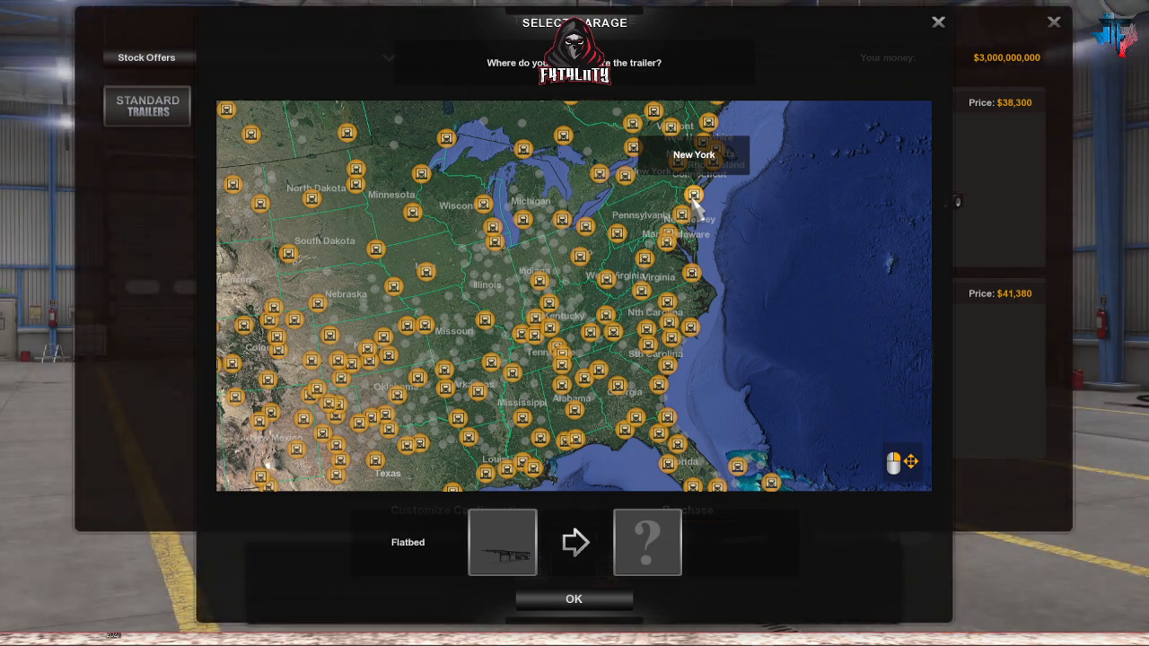
click(579, 600)
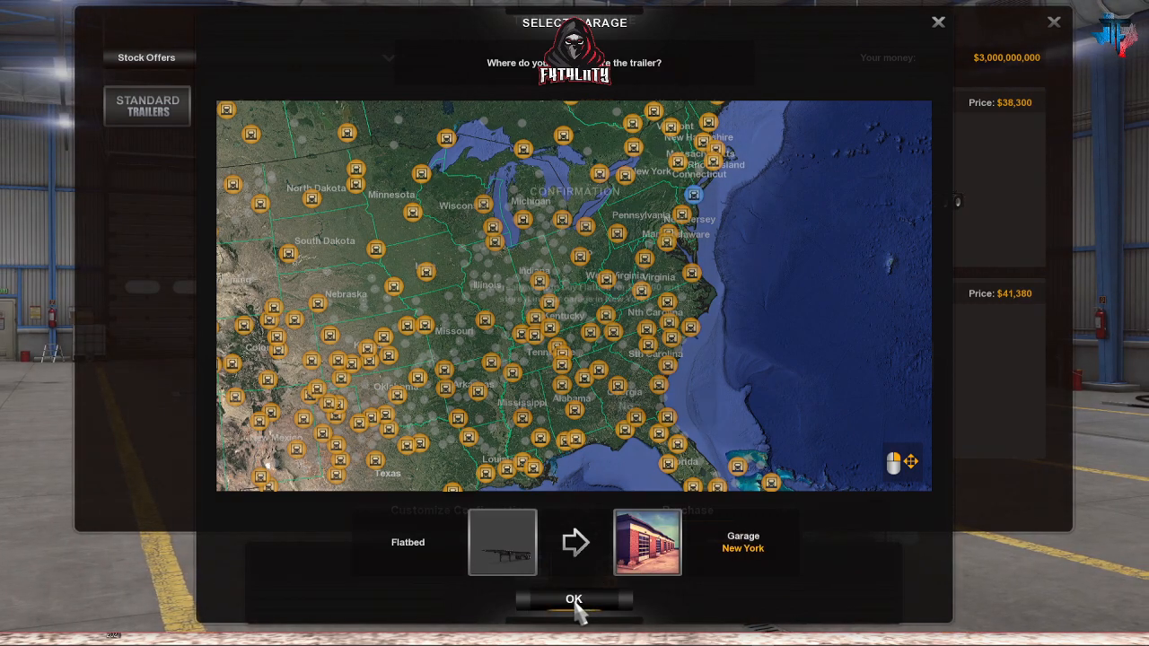
click(520, 411)
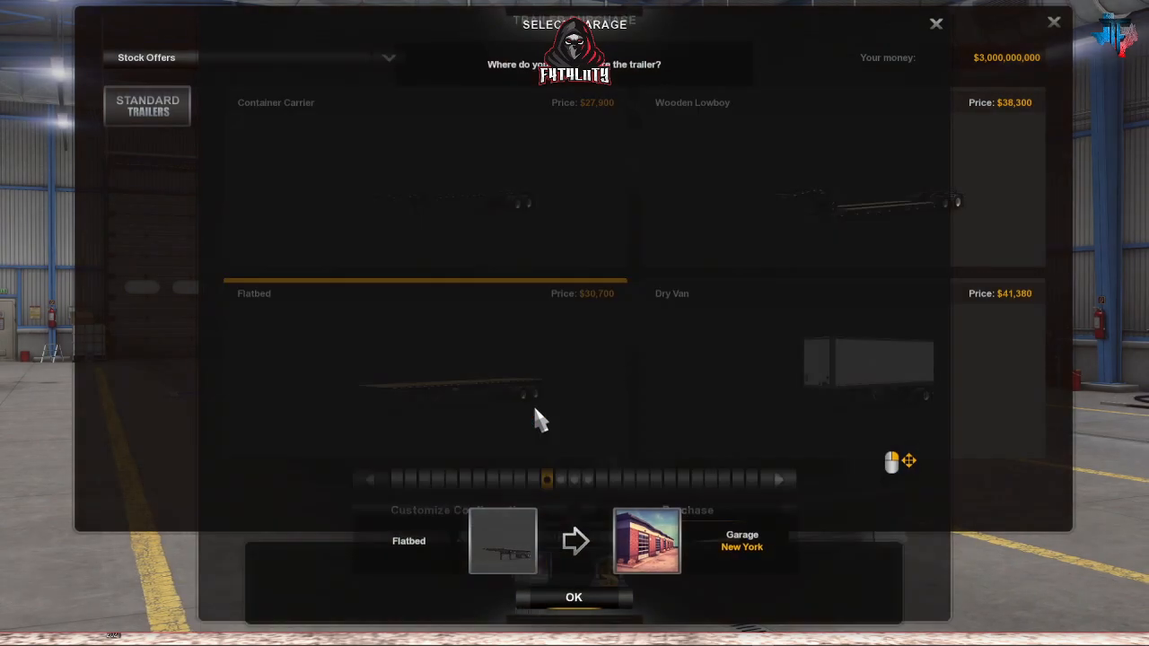
click(572, 415)
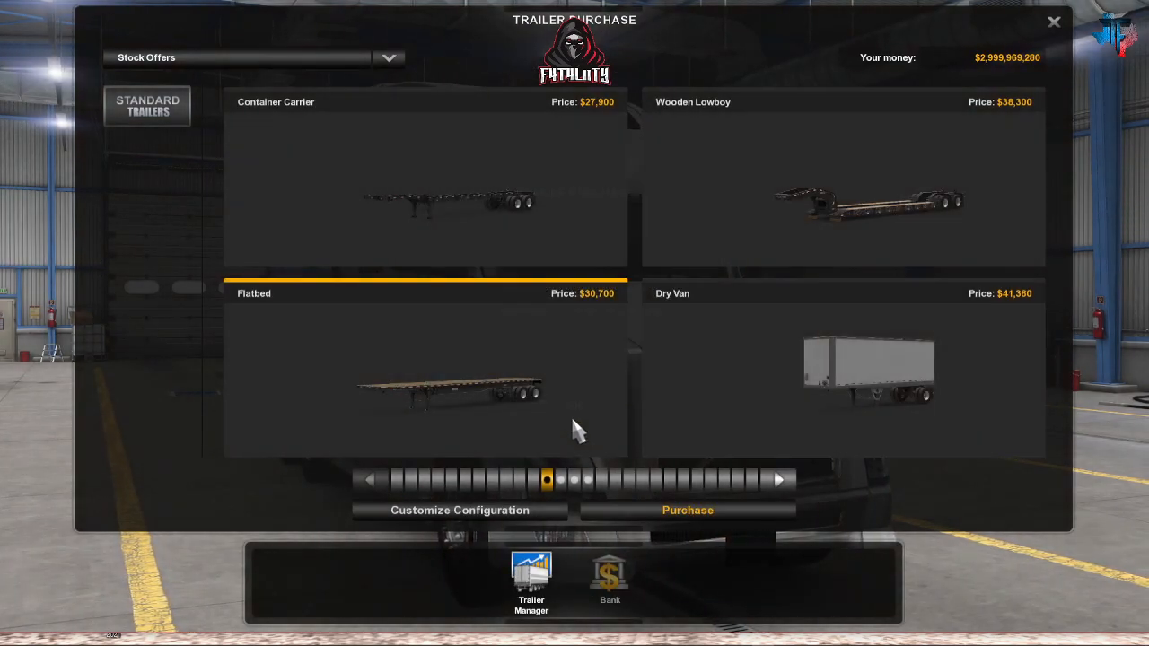
click(1053, 25)
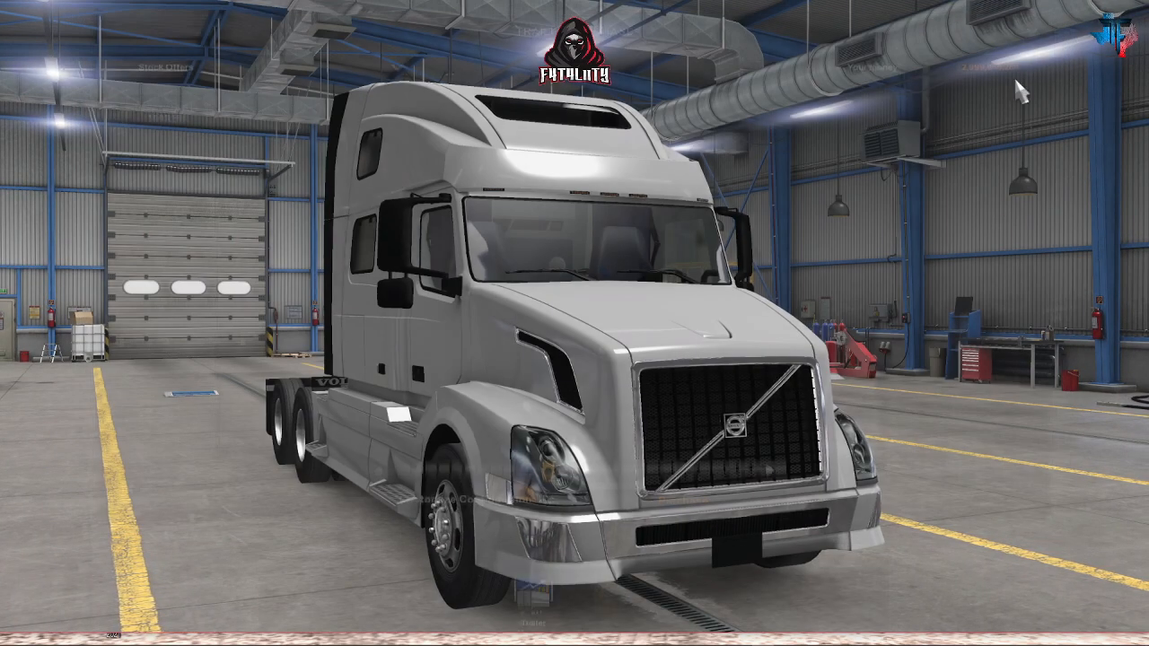